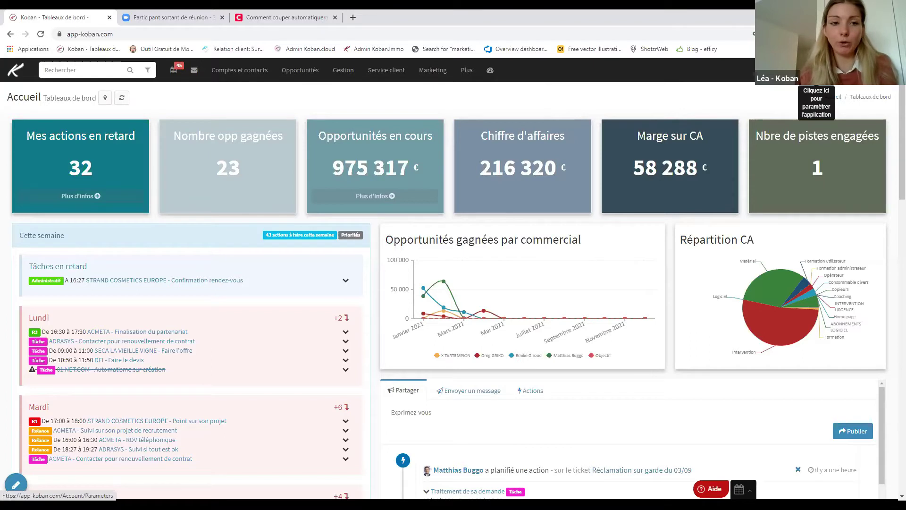
# Open the Automatisation Marketing settings and bring up the list of marketing scenarios, closing the unrelated browser page.
pyautogui.click(816, 70)
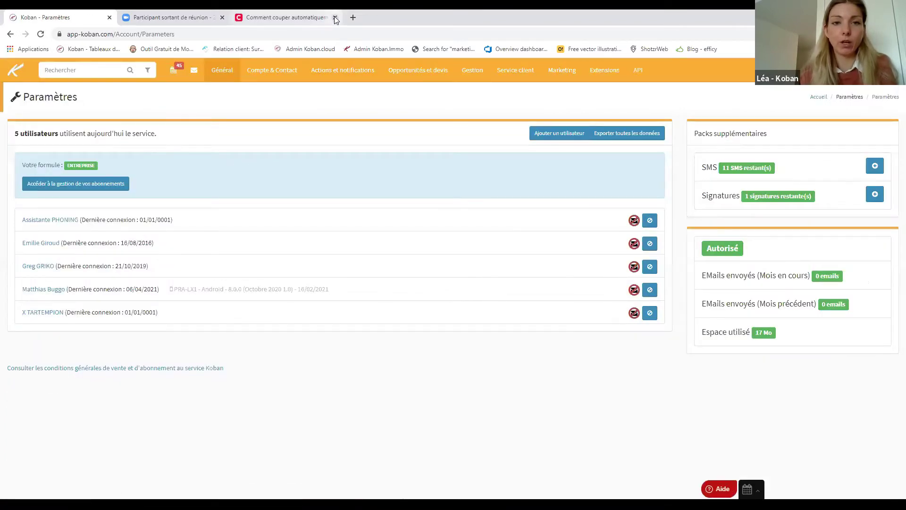
pyautogui.click(335, 18)
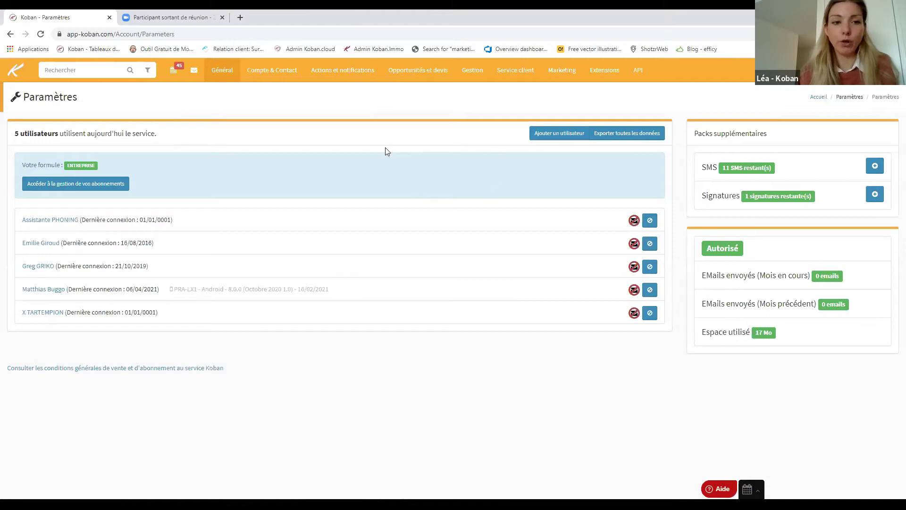
pyautogui.click(569, 77)
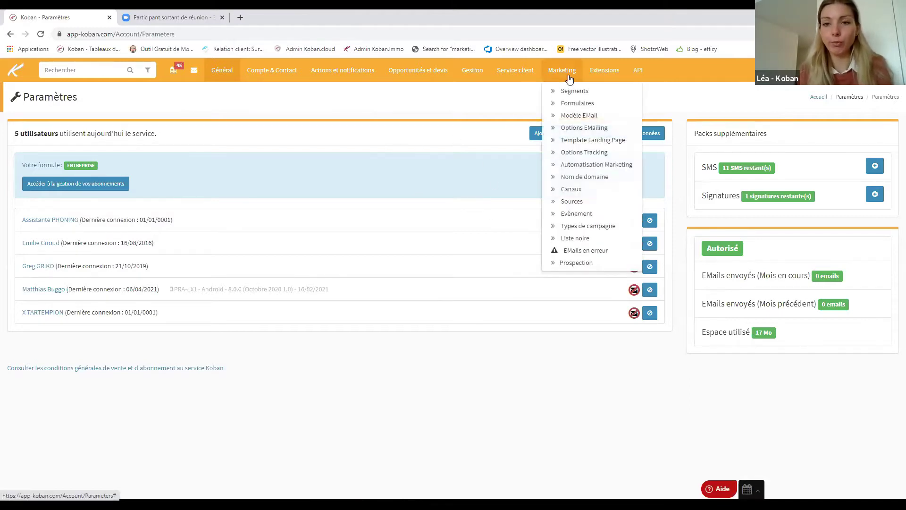
pyautogui.click(619, 165)
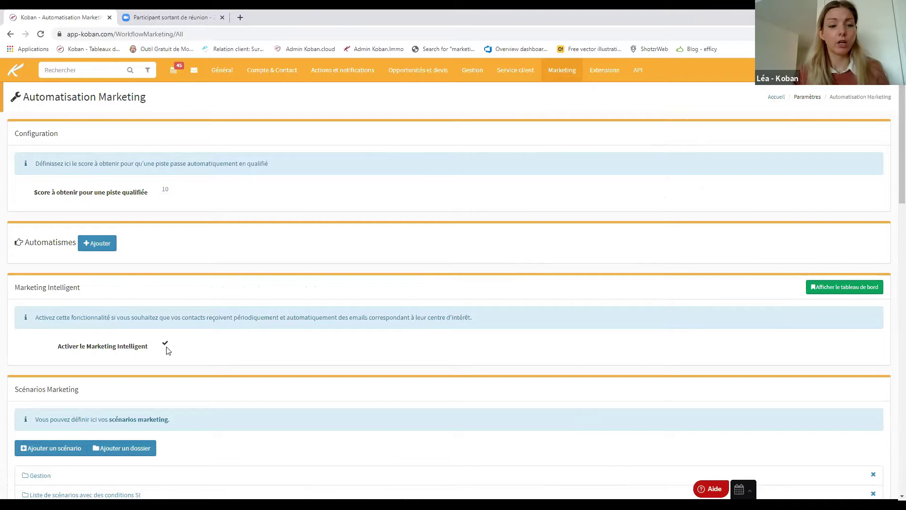
pyautogui.scroll(-5, 166, 349)
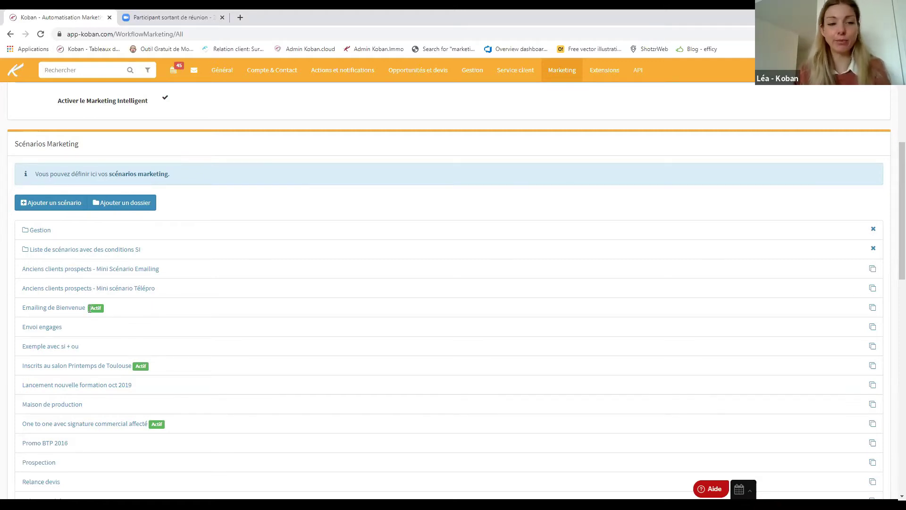
pyautogui.moveTo(93, 310); pyautogui.dragTo(97, 308)
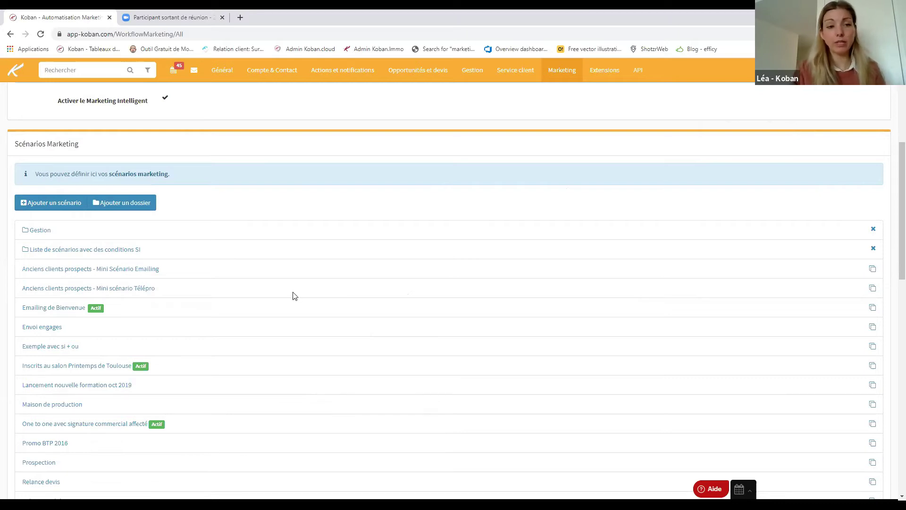
# Add a marketing scenario labelled "Webinar du 15-04-2021" and open it.
pyautogui.click(62, 209)
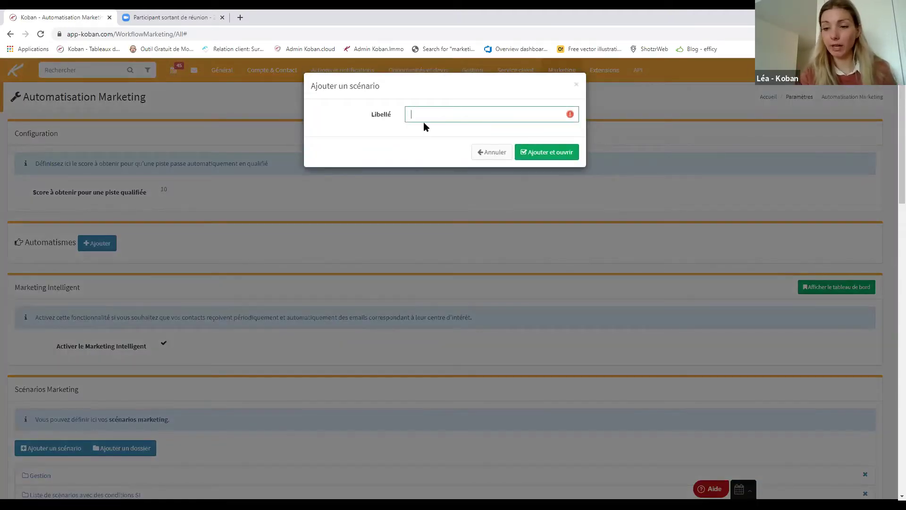
pyautogui.write('W')
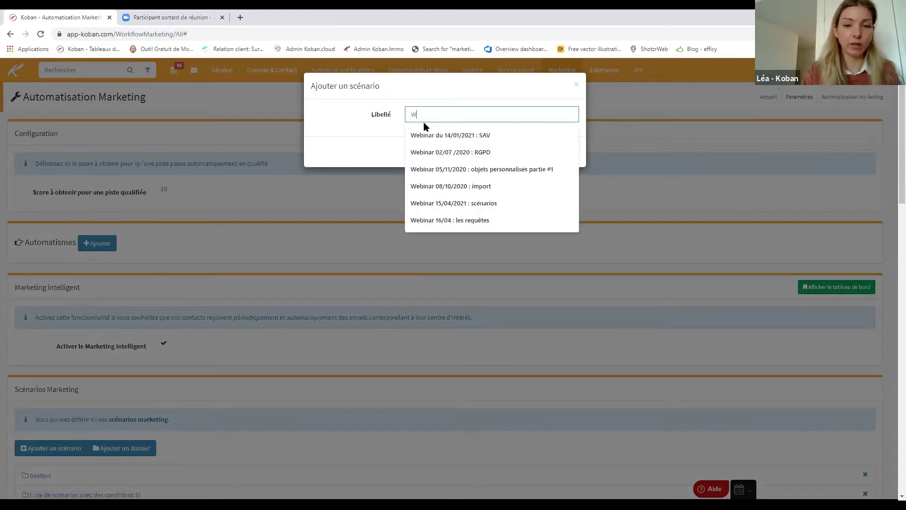
pyautogui.write('ebinar du ')
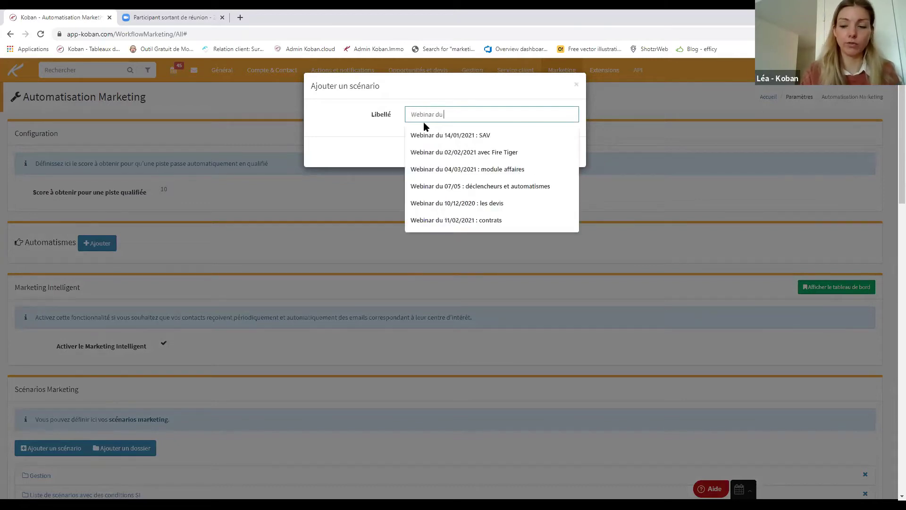
pyautogui.write('15-04-202')
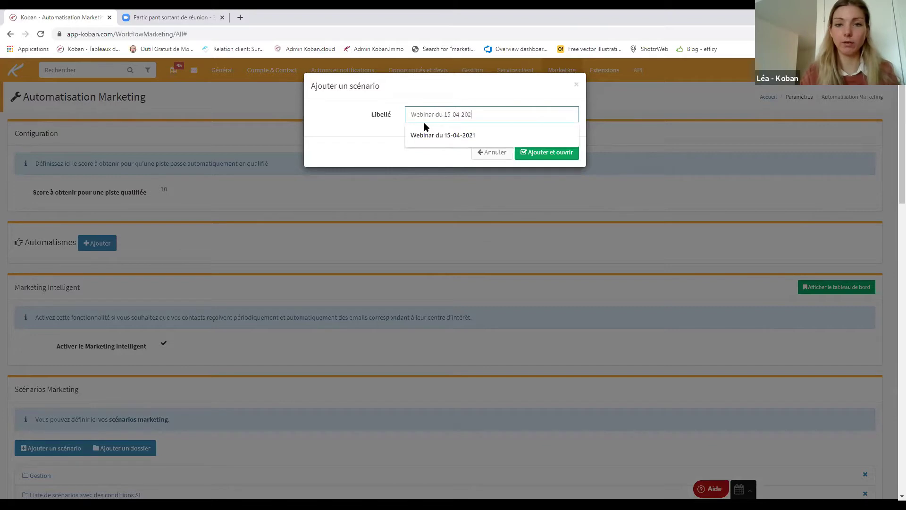
pyautogui.write('1')
pyautogui.click(565, 154)
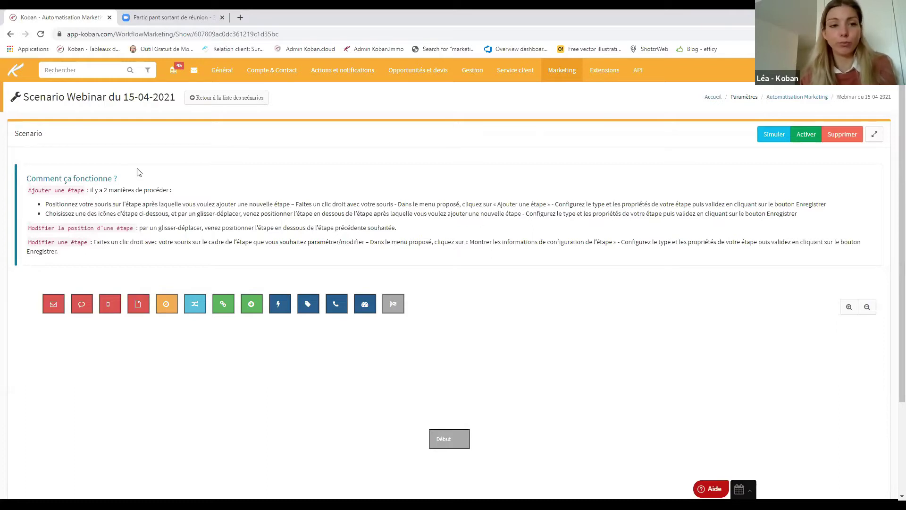
# Examine the scenario's editable name, the instructions for adding, moving and modifying steps, and the Début block on the canvas.
pyautogui.click(109, 99)
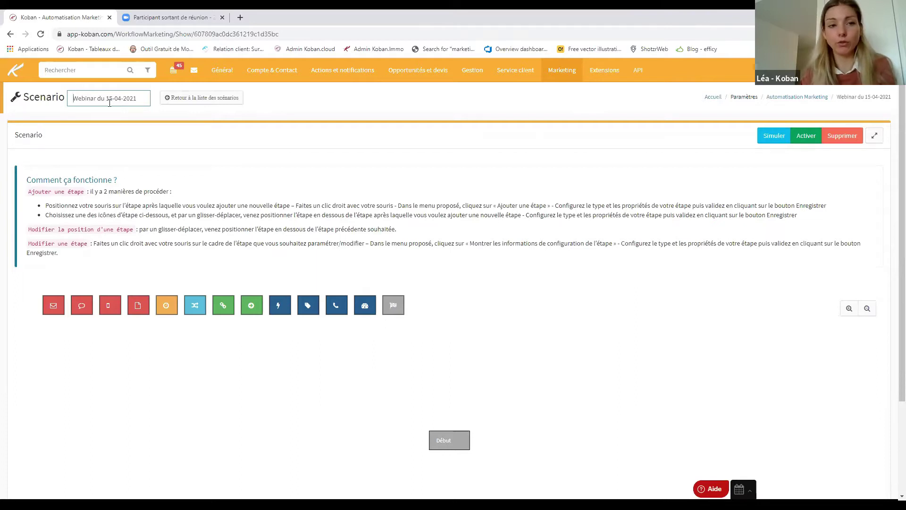
pyautogui.click(121, 114)
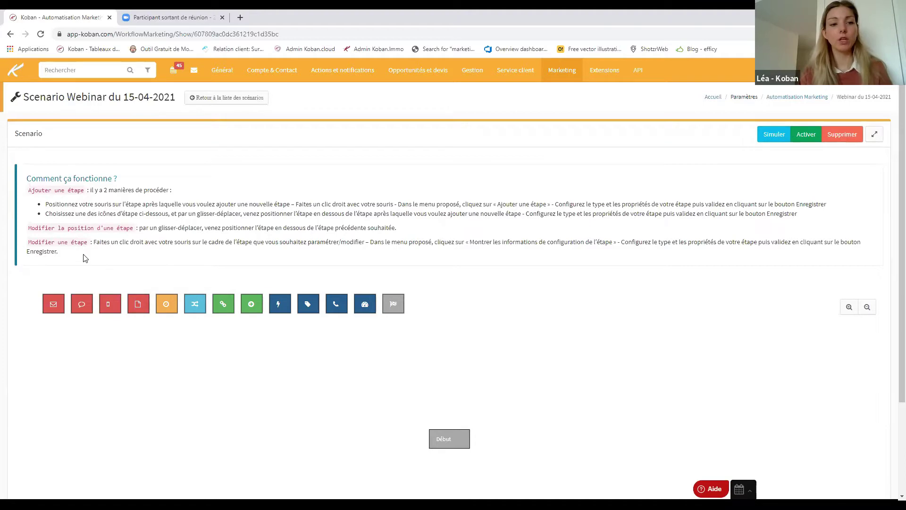
pyautogui.moveTo(61, 254); pyautogui.dragTo(23, 177)
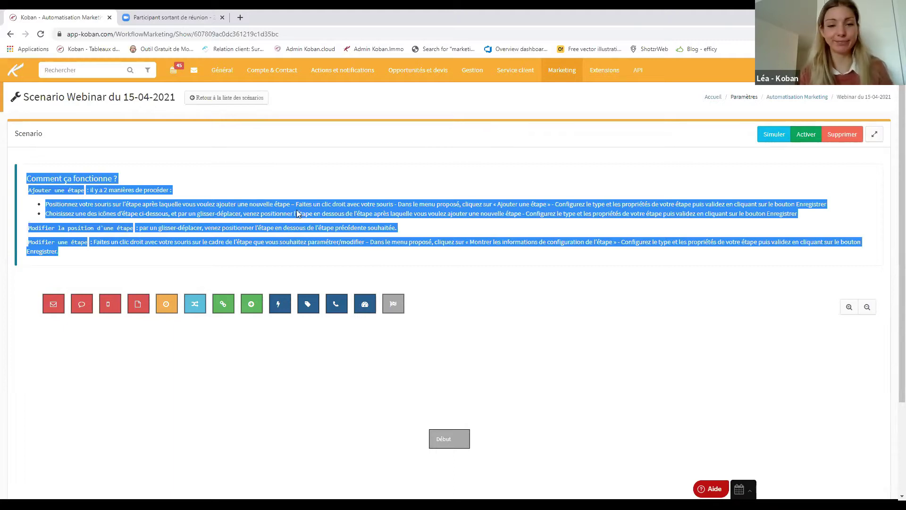
pyautogui.scroll(-1, 468, 277)
pyautogui.scroll(-1, 468, 278)
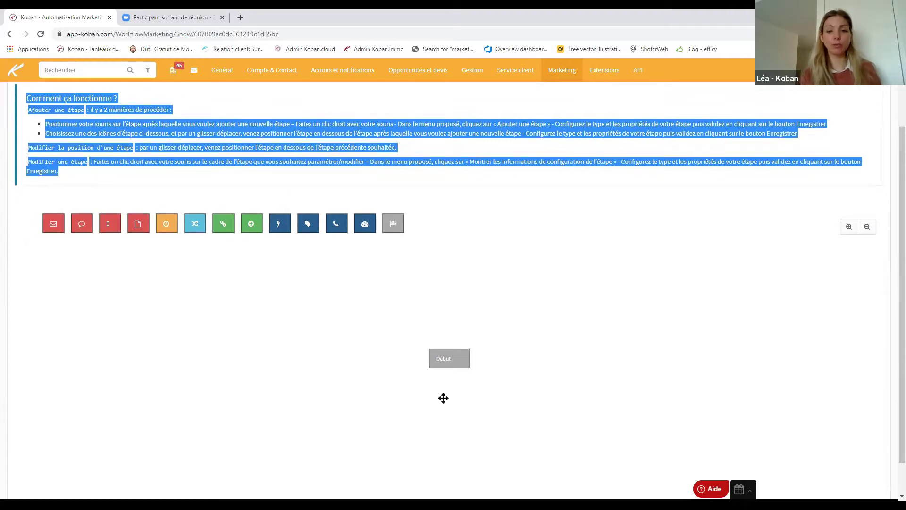
pyautogui.click(518, 361)
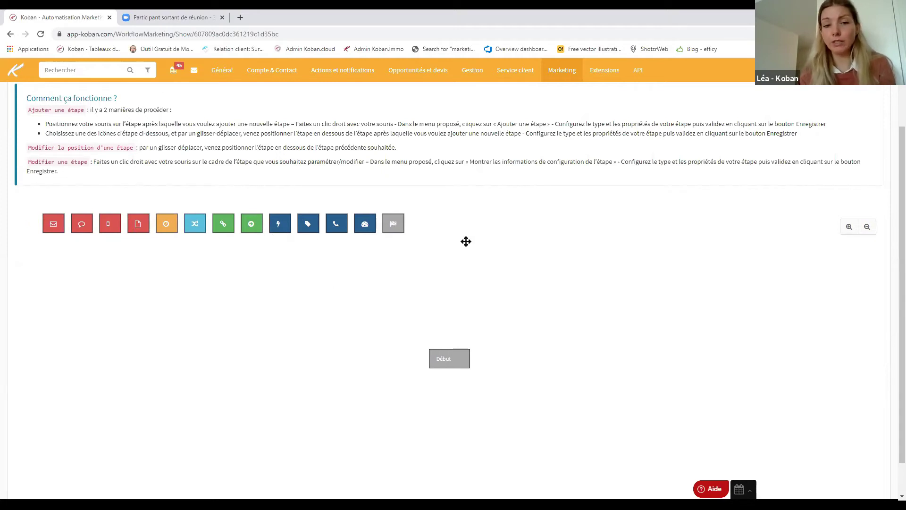
pyautogui.moveTo(457, 358); pyautogui.dragTo(477, 264)
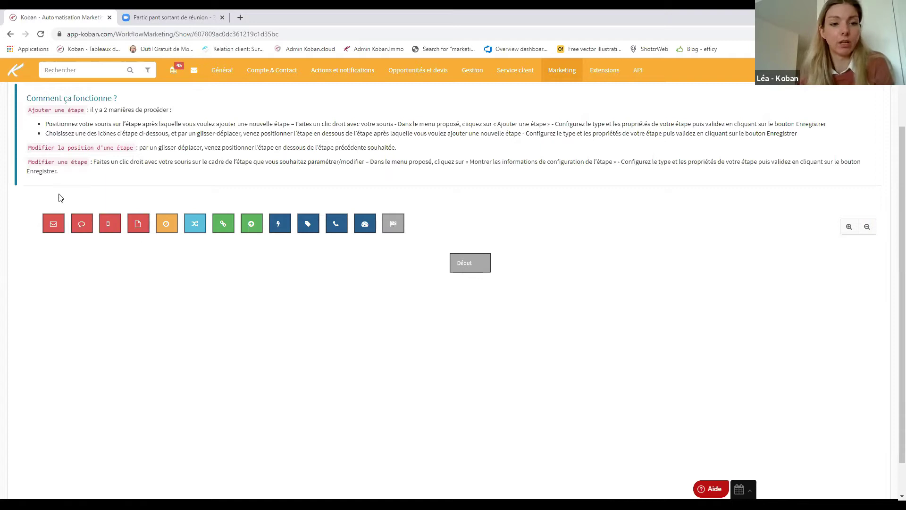
pyautogui.moveTo(51, 226)
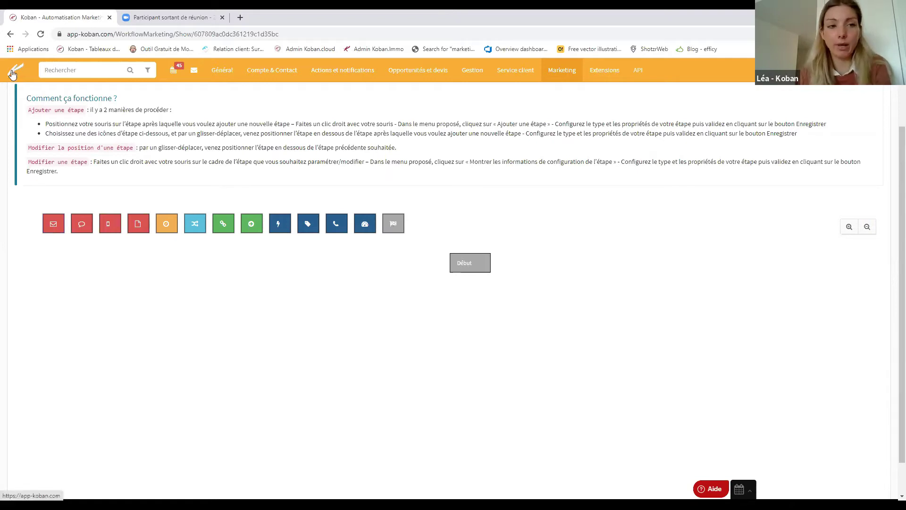
# Open the Modèle EMail list of the marketing settings in a second browser page.
pyautogui.rightClick(12, 74)
pyautogui.click(29, 79)
pyautogui.click(143, 16)
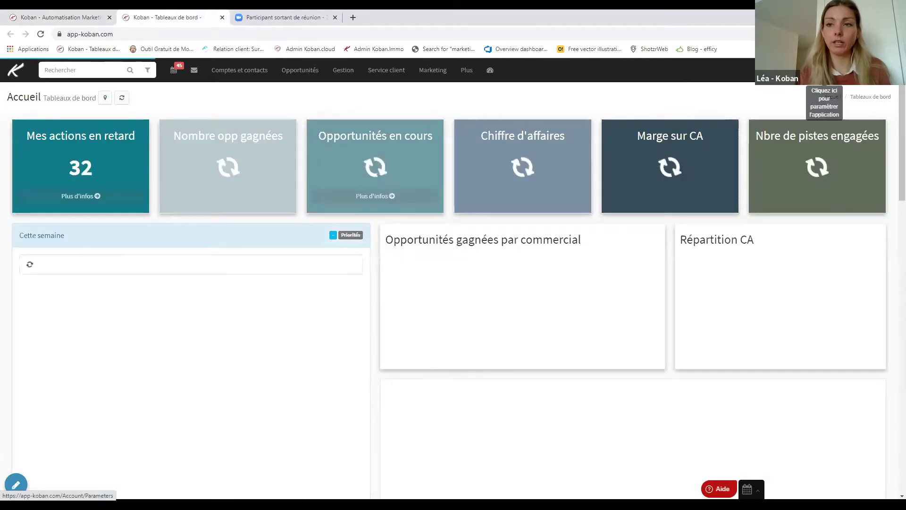
pyautogui.click(755, 90)
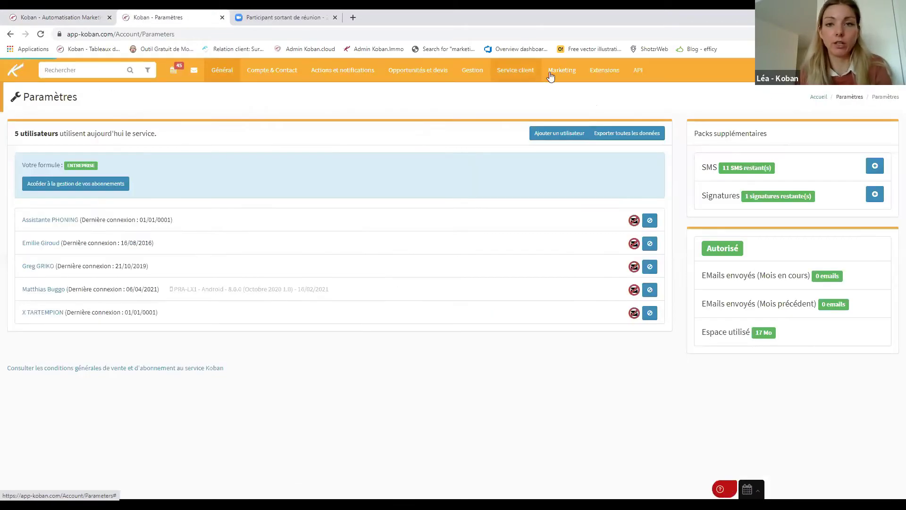
pyautogui.click(562, 70)
pyautogui.click(596, 115)
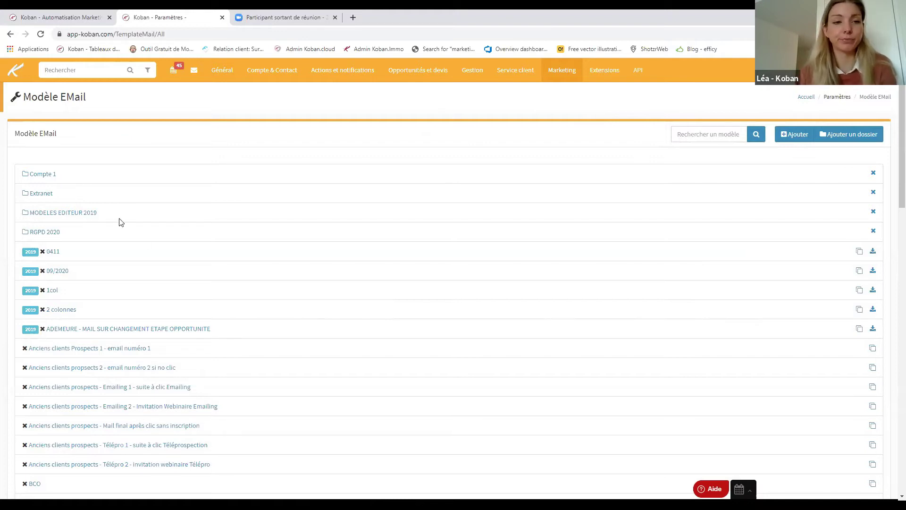
# Return to the webinar scenario and examine the available step types, including document sending and action planning.
pyautogui.click(37, 15)
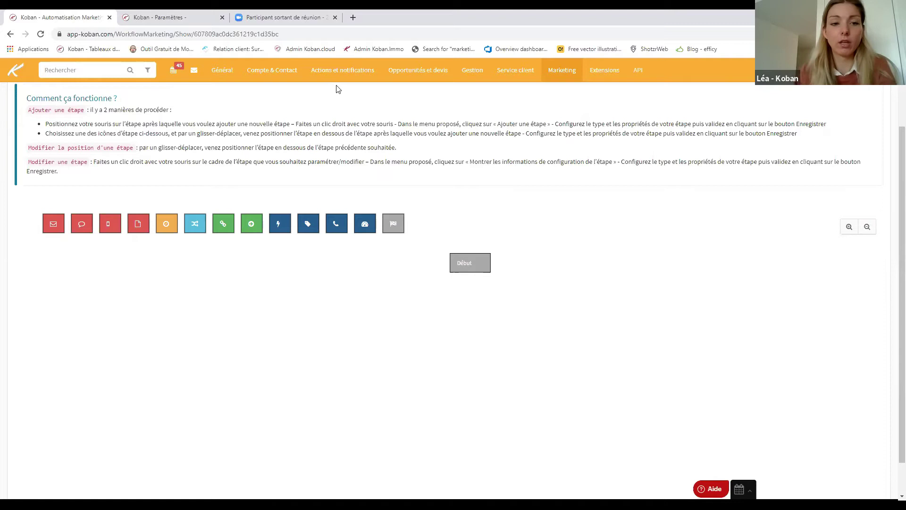
pyautogui.moveTo(138, 226)
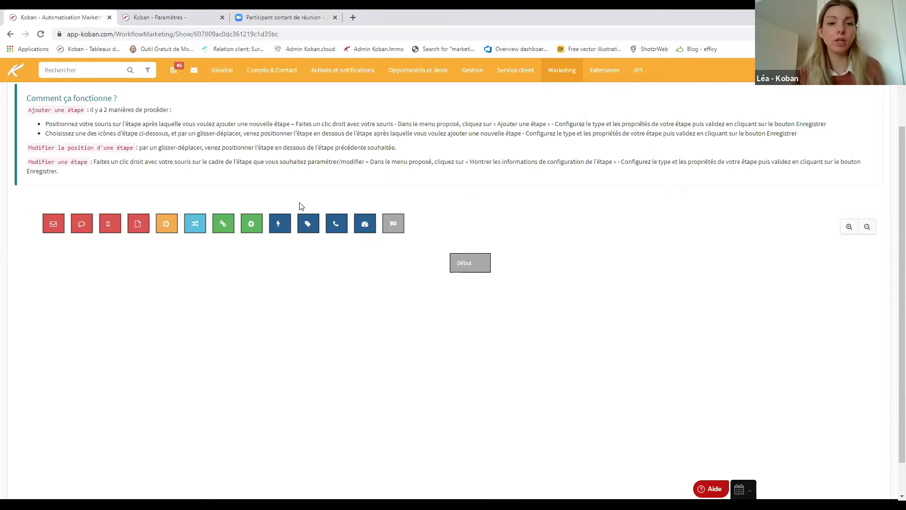
pyautogui.moveTo(280, 223)
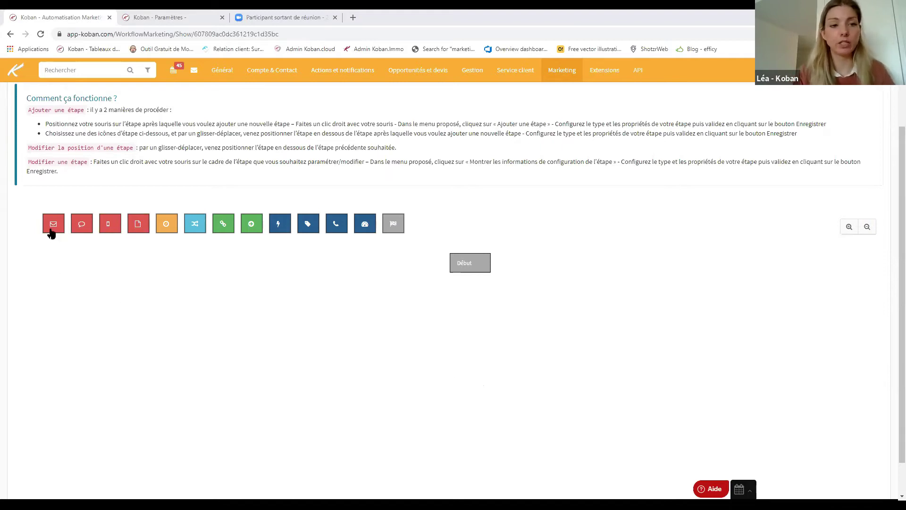
# Try placing an Email step directly beneath the Début block, and discard its properties.
pyautogui.moveTo(53, 227); pyautogui.dragTo(482, 277)
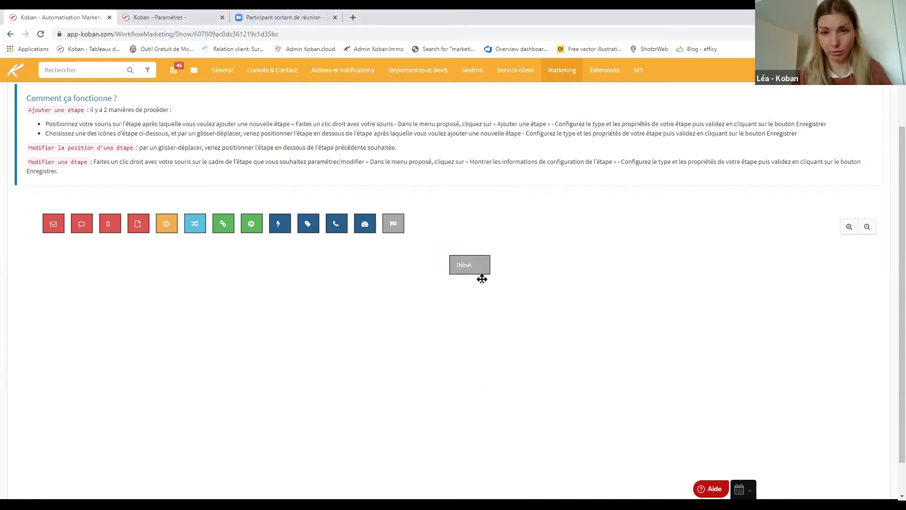
pyautogui.moveTo(57, 232); pyautogui.dragTo(459, 332)
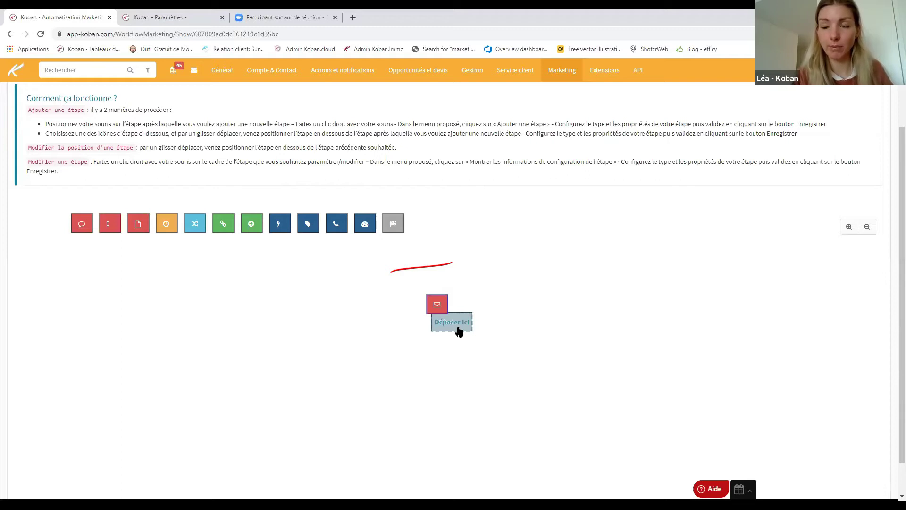
pyautogui.moveTo(459, 332); pyautogui.dragTo(459, 332)
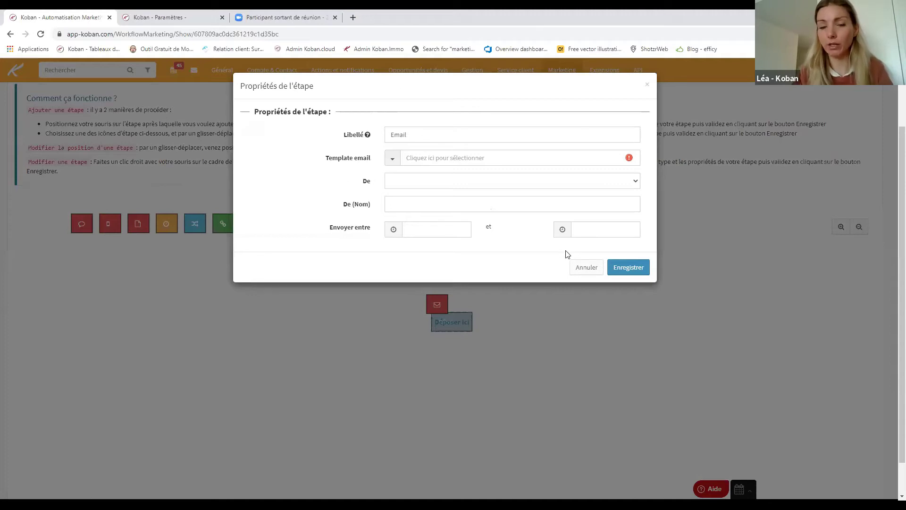
pyautogui.click(587, 269)
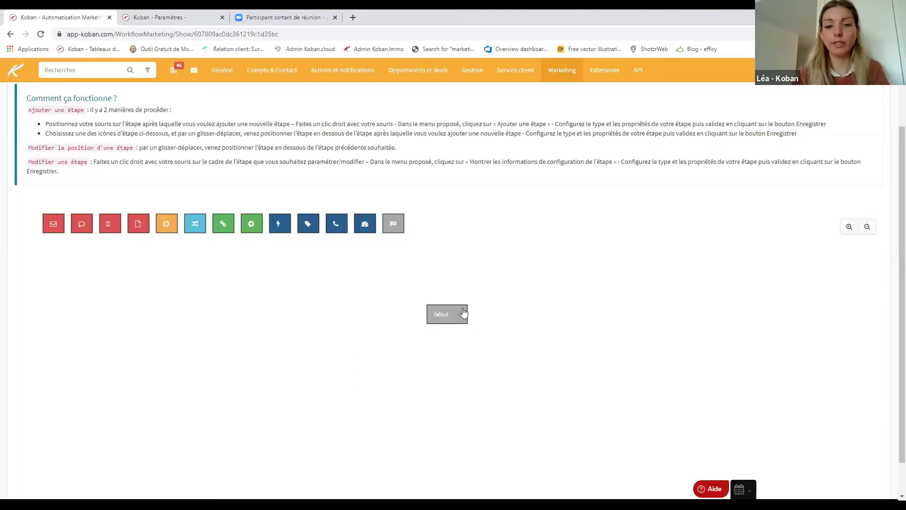
# Try adding a step from the Début block with Email as its step type, and discard it.
pyautogui.rightClick(445, 315)
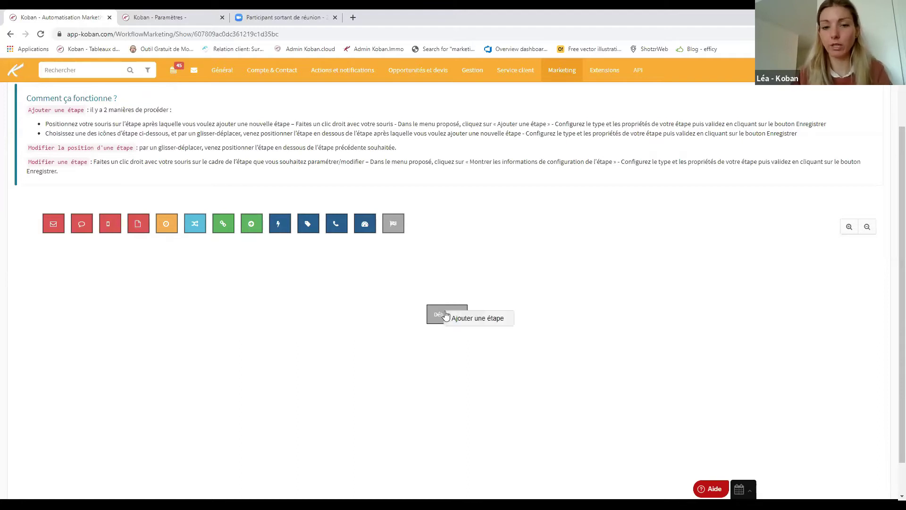
pyautogui.click(456, 316)
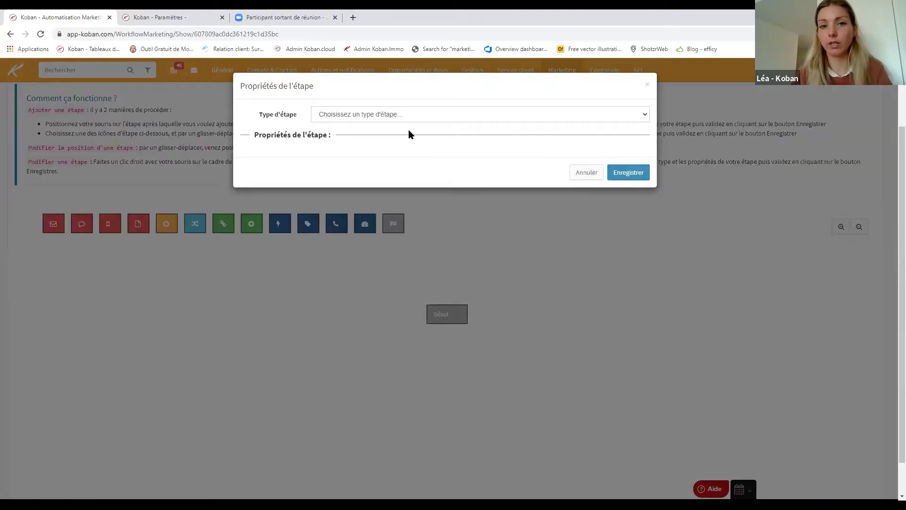
pyautogui.click(403, 115)
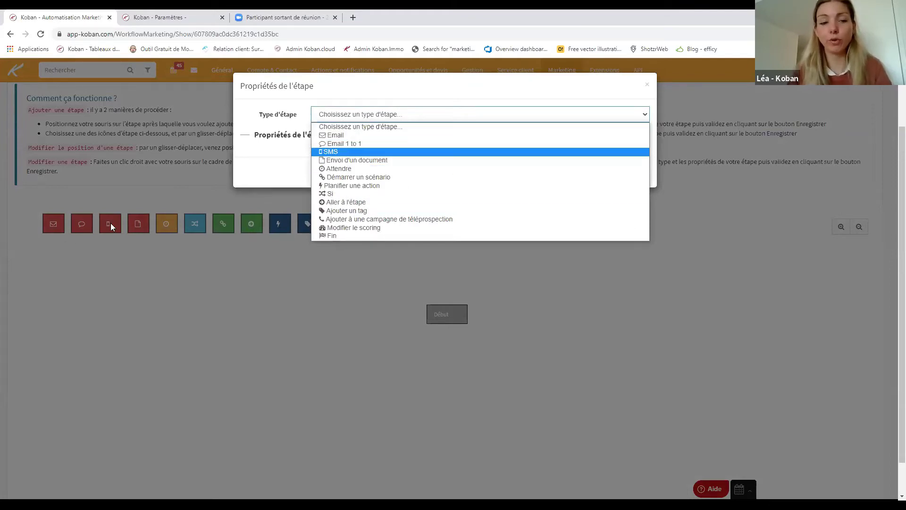
pyautogui.click(349, 136)
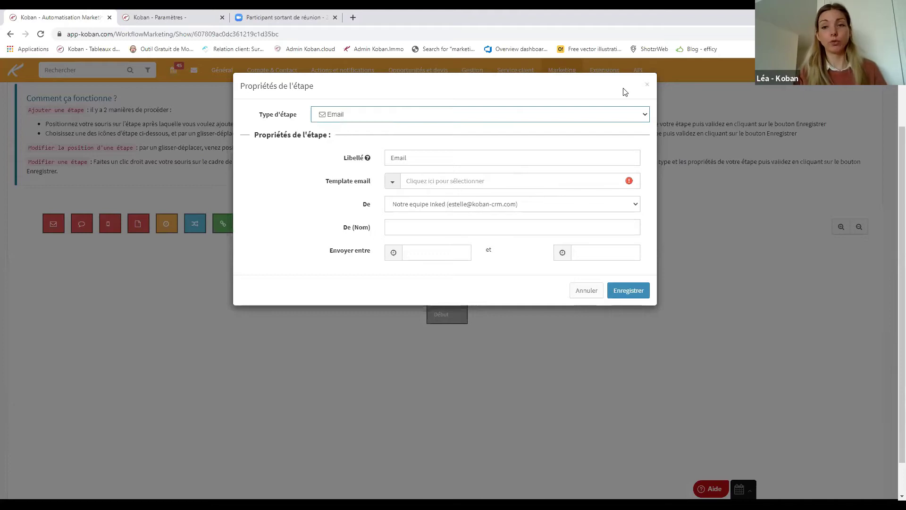
pyautogui.click(647, 84)
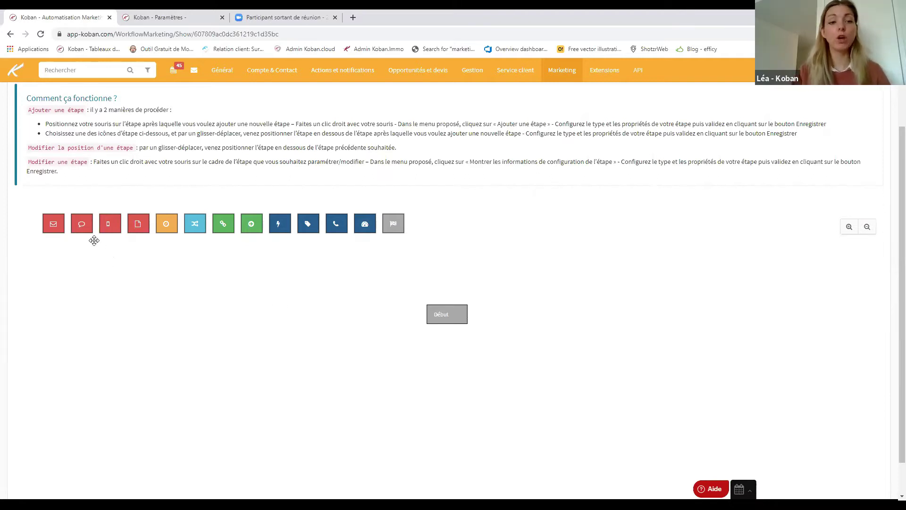
# Place an Email 1 to 1 step beneath the Début block and label it "Email de bienvenue".
pyautogui.moveTo(79, 229); pyautogui.dragTo(450, 321)
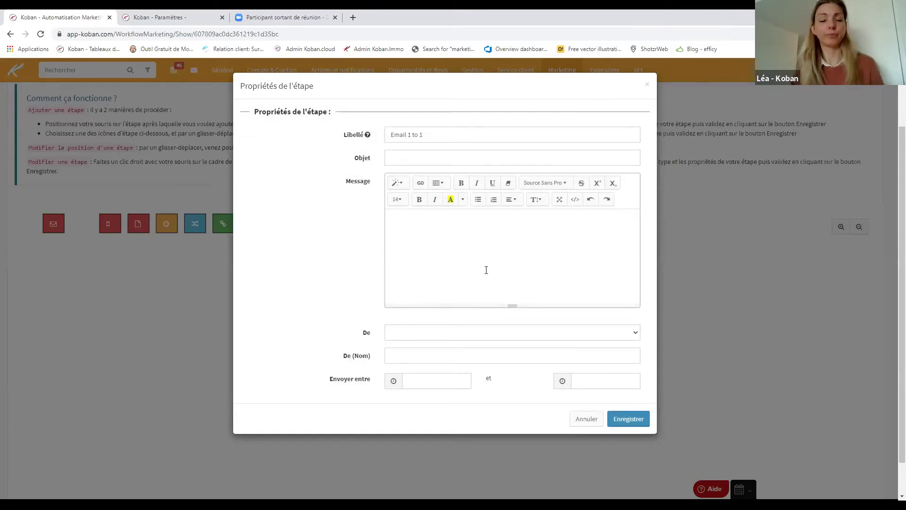
pyautogui.moveTo(347, 147); pyautogui.dragTo(369, 133)
pyautogui.click(372, 123)
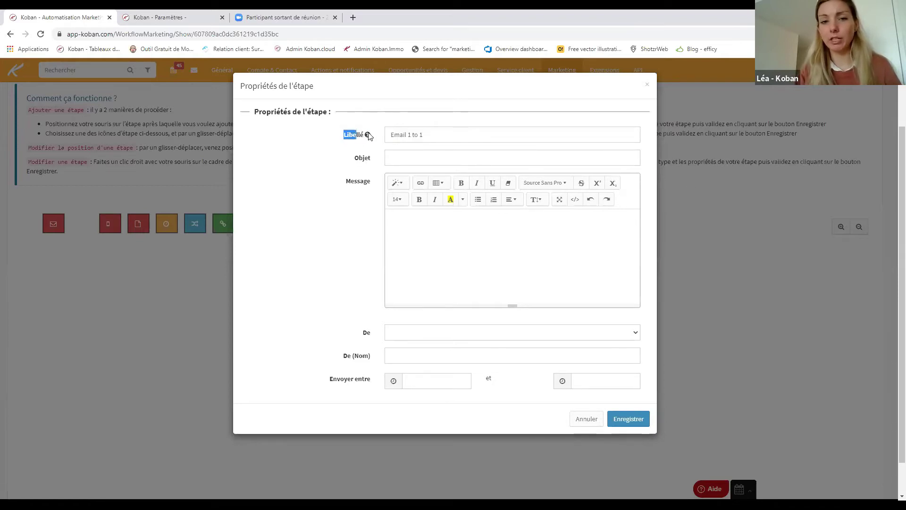
pyautogui.click(454, 135)
pyautogui.tripleClick(420, 133)
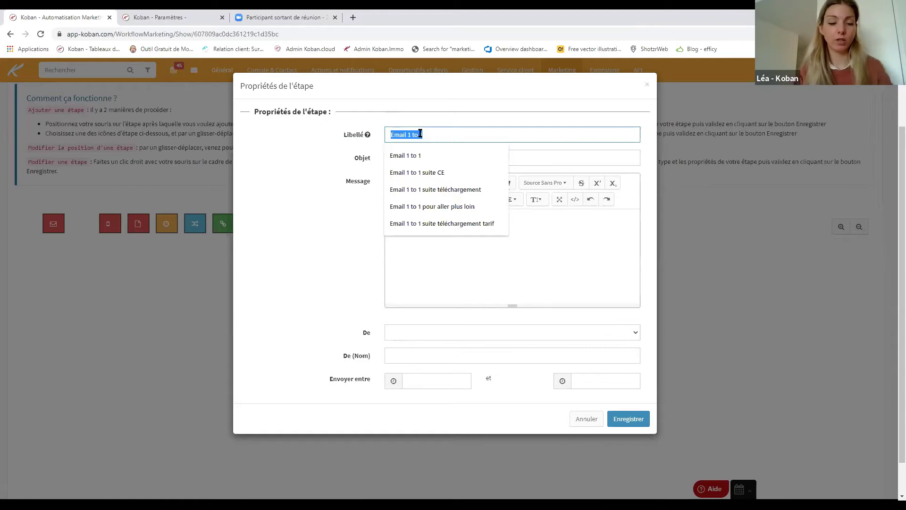
pyautogui.write('Email de b')
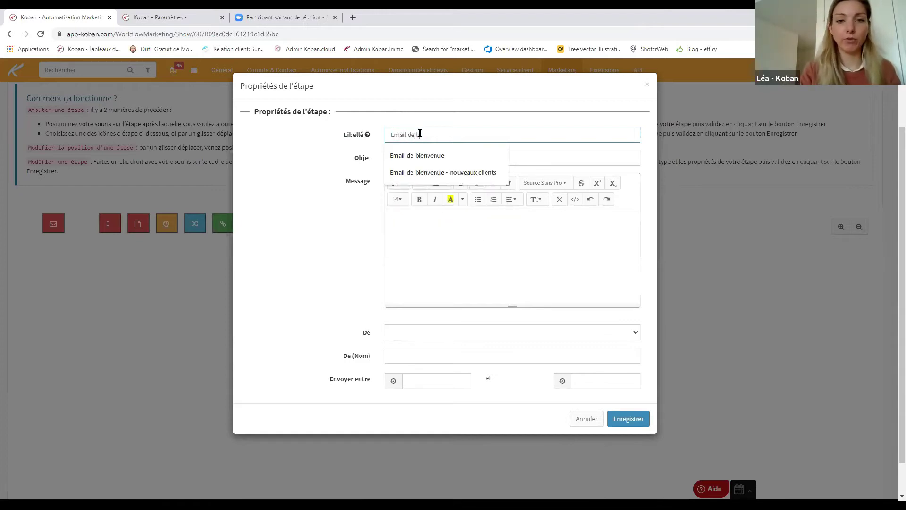
pyautogui.write('ienvenue')
pyautogui.press('Tab')
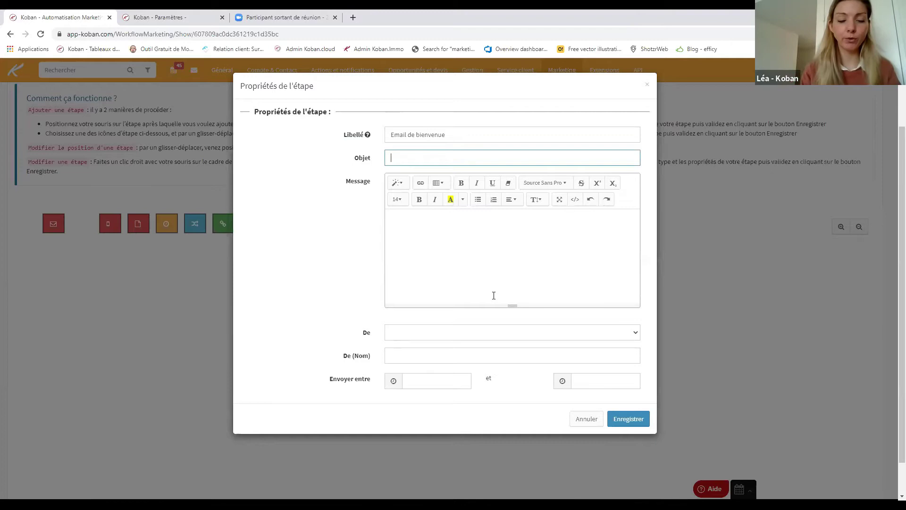
# Set the email's subject to "Bienvenue chez Koban" and write the message "Bonjour," followed by a blank line and "Blablablbla".
pyautogui.write('Bienvenue chez Koban')
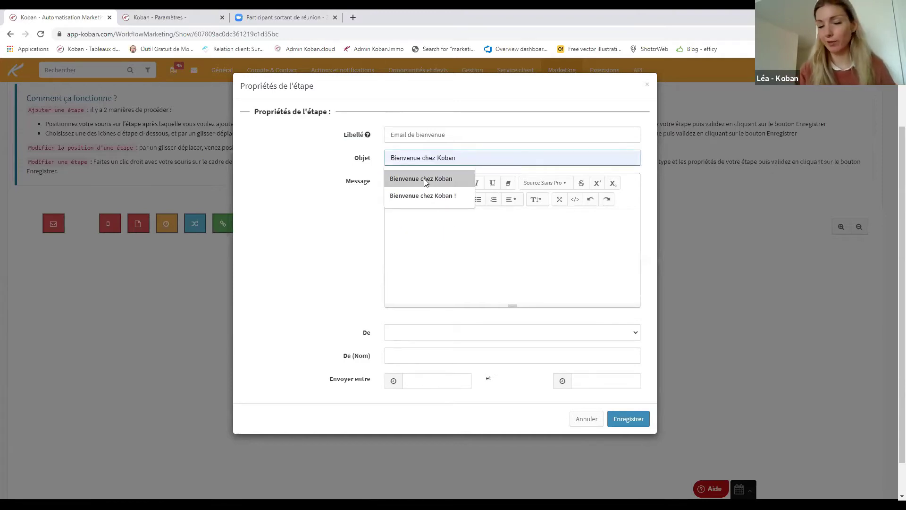
pyautogui.click(424, 179)
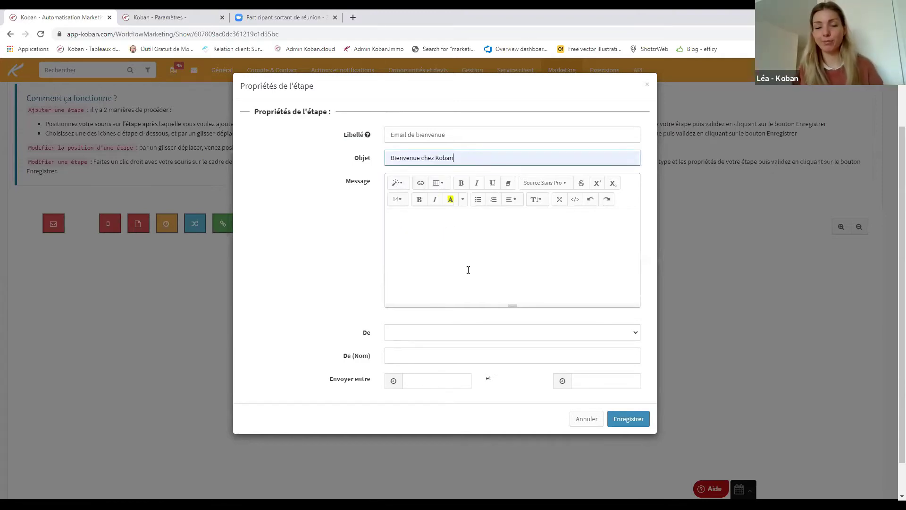
pyautogui.click(439, 256)
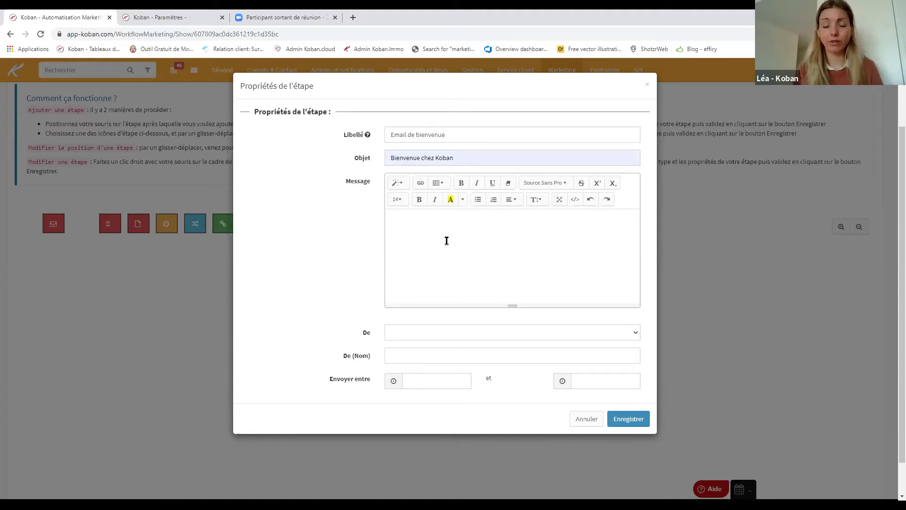
pyautogui.write('Bonjour,')
pyautogui.press('Return')
pyautogui.press('Return')
pyautogui.write('Blablblba')
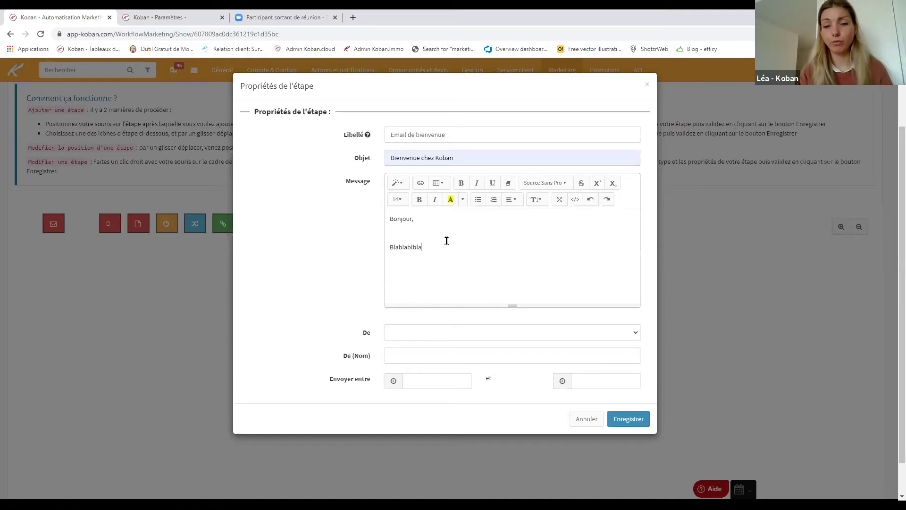
pyautogui.moveTo(470, 252); pyautogui.dragTo(390, 248)
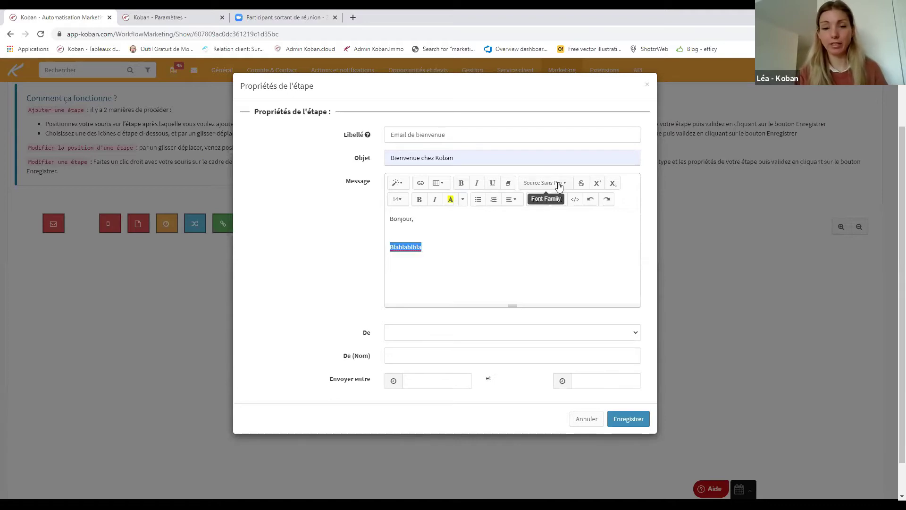
pyautogui.click(459, 251)
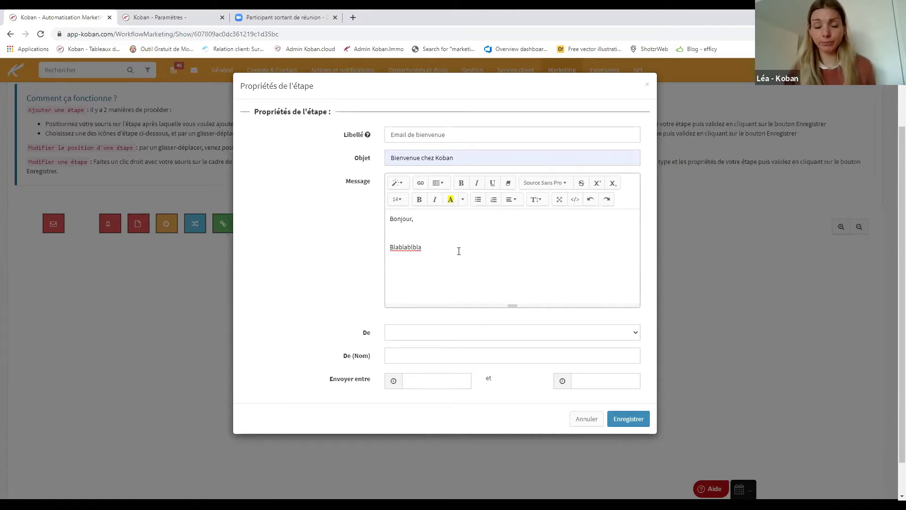
# Personalise the message's greeting by replacing the comma after "Bonjour" with the variable [[!FirstName]].
pyautogui.click(428, 220)
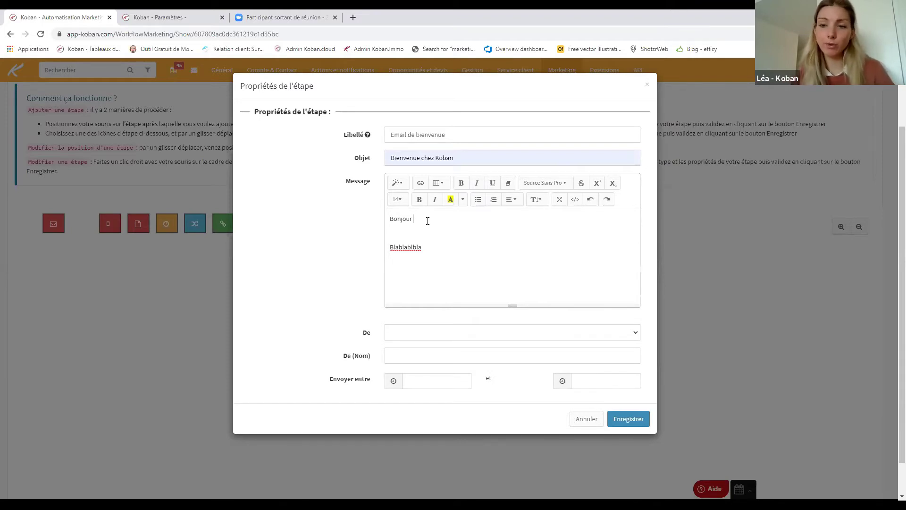
pyautogui.write('[[F')
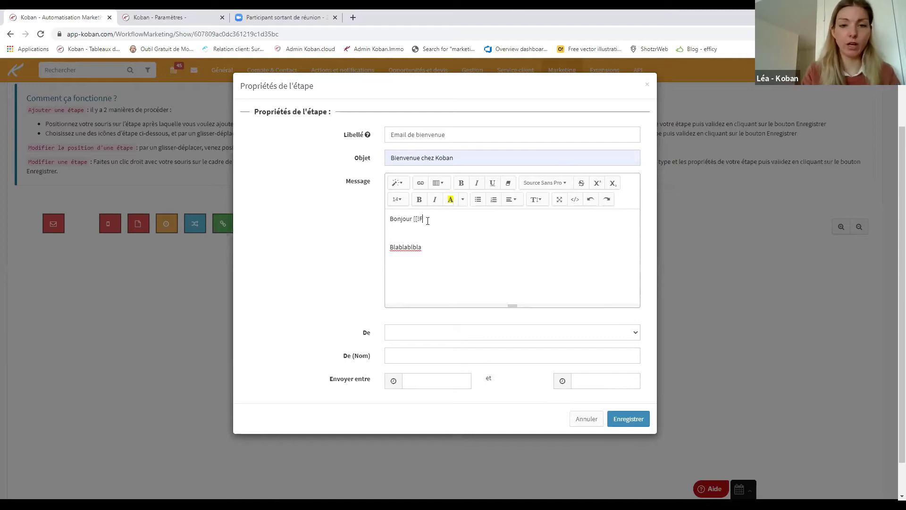
pyautogui.write('irstName]]')
pyautogui.moveTo(414, 218); pyautogui.dragTo(461, 221)
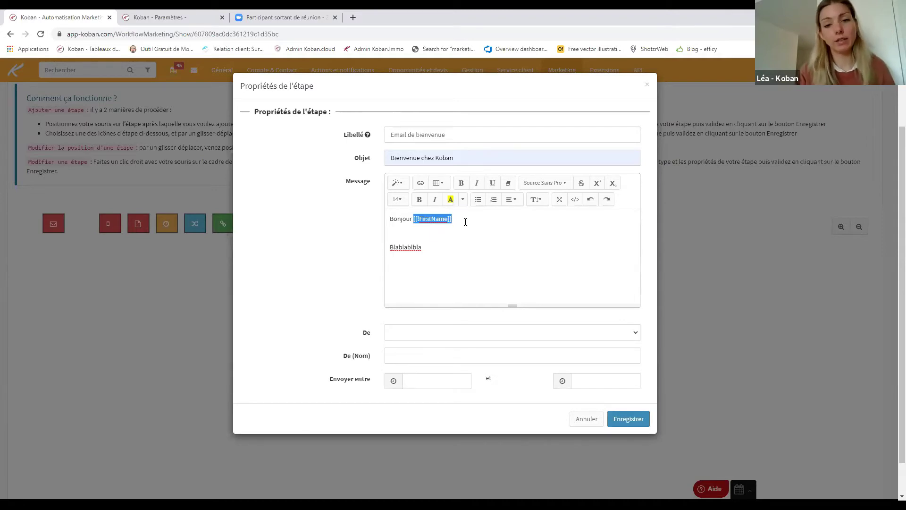
pyautogui.click(439, 246)
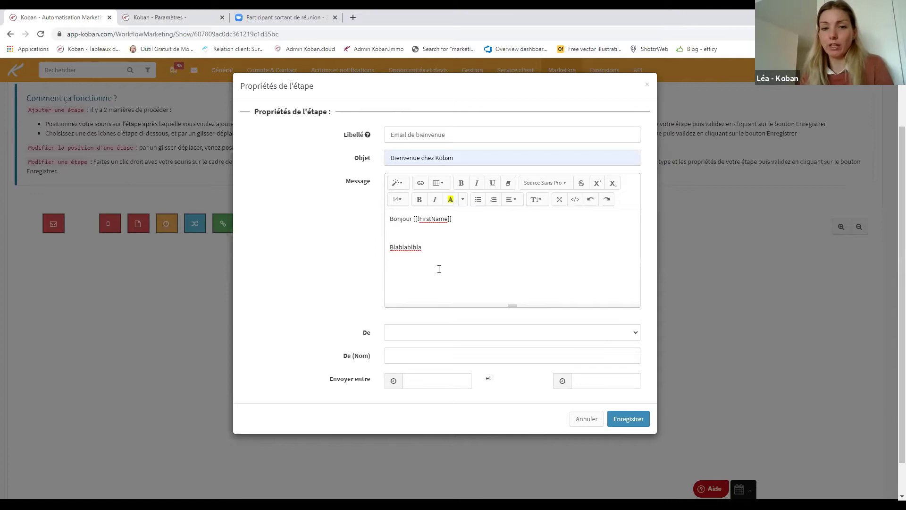
# Check the senders offered for the email, and open the marketing emailing options in the second browser page to examine the defined senders.
pyautogui.click(457, 335)
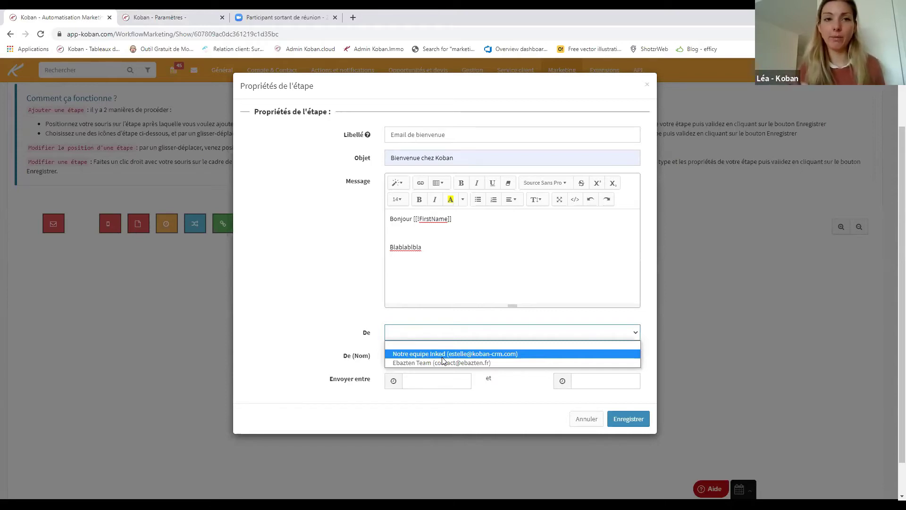
pyautogui.click(185, 16)
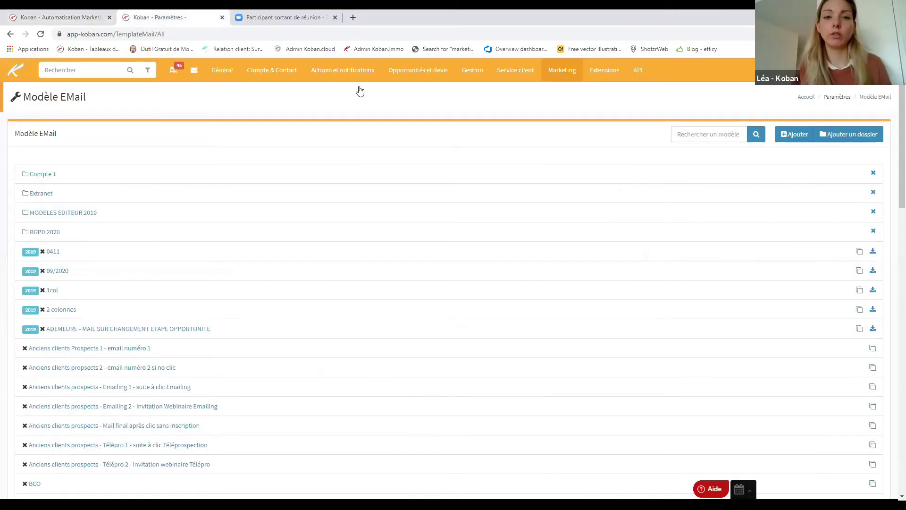
pyautogui.click(565, 69)
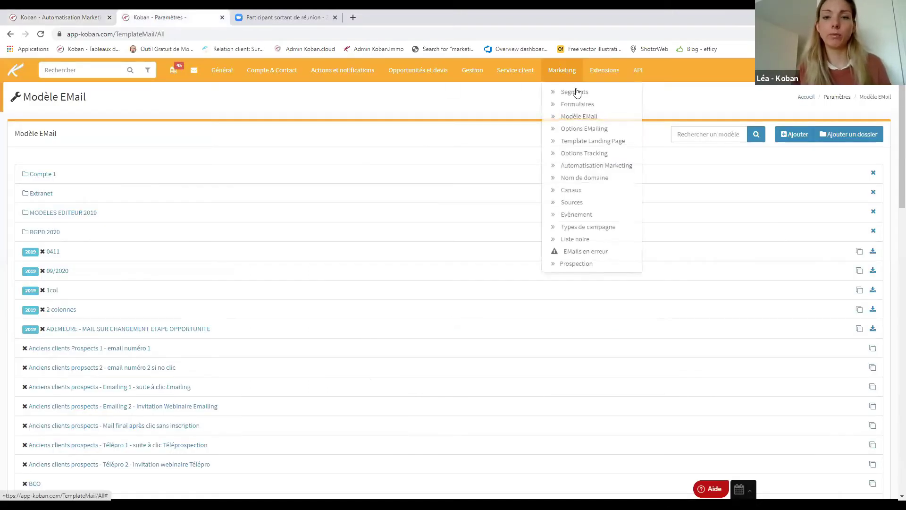
pyautogui.click(594, 133)
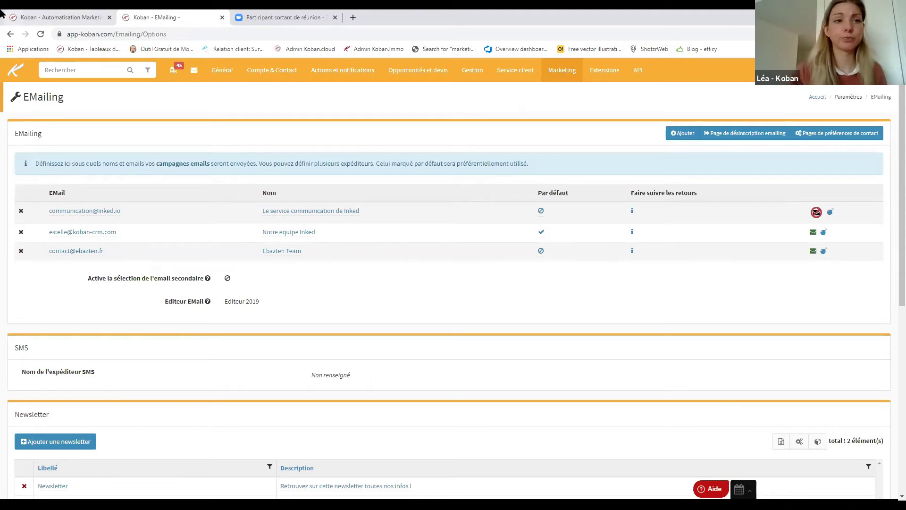
# Return to the scenario's step properties, choose the "Notre equipe Inked" sender, and enter the sender's first name as the displayed name.
pyautogui.click(52, 17)
pyautogui.click(434, 331)
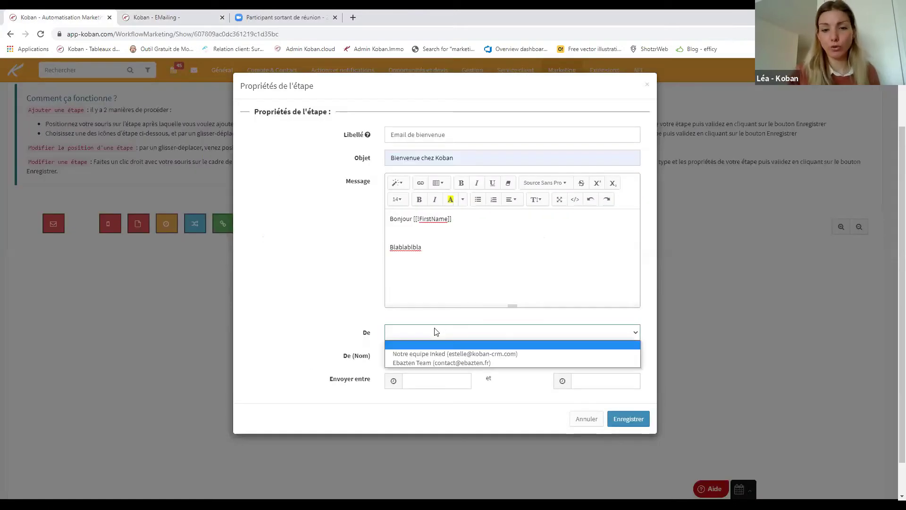
pyautogui.click(481, 353)
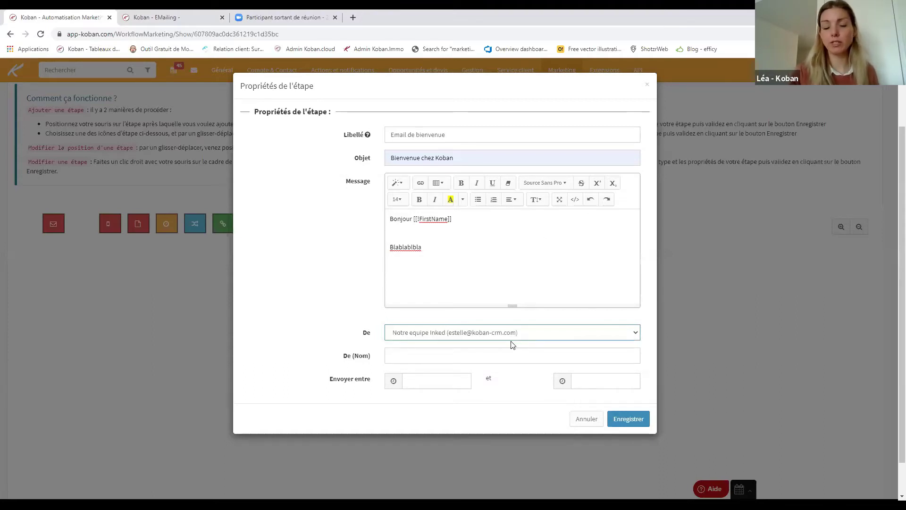
pyautogui.click(429, 291)
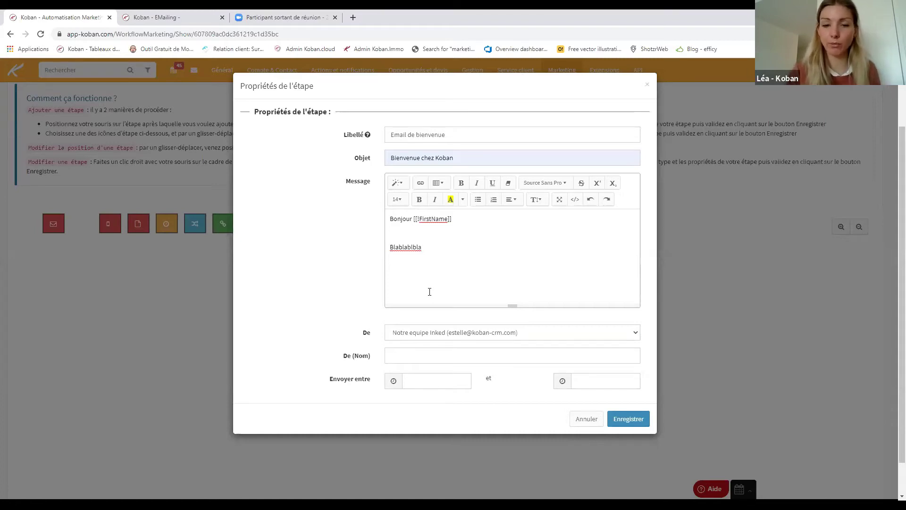
pyautogui.click(439, 352)
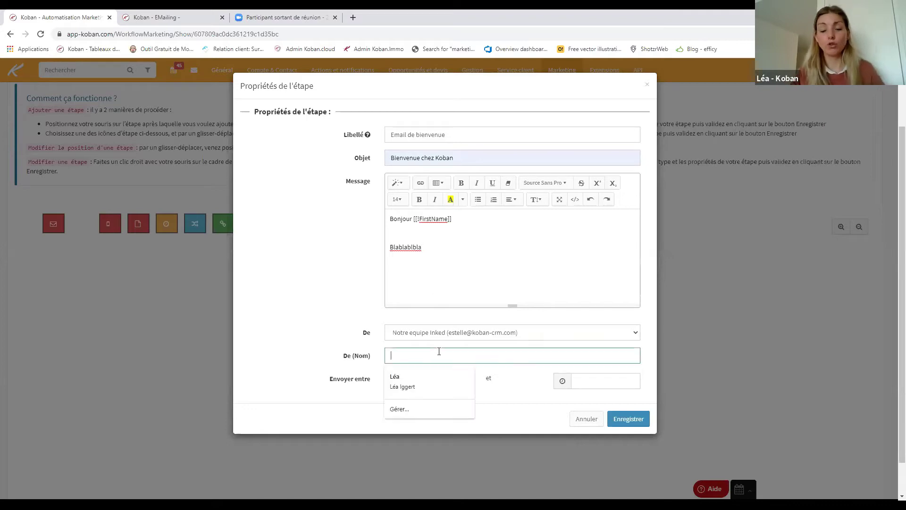
pyautogui.click(370, 354)
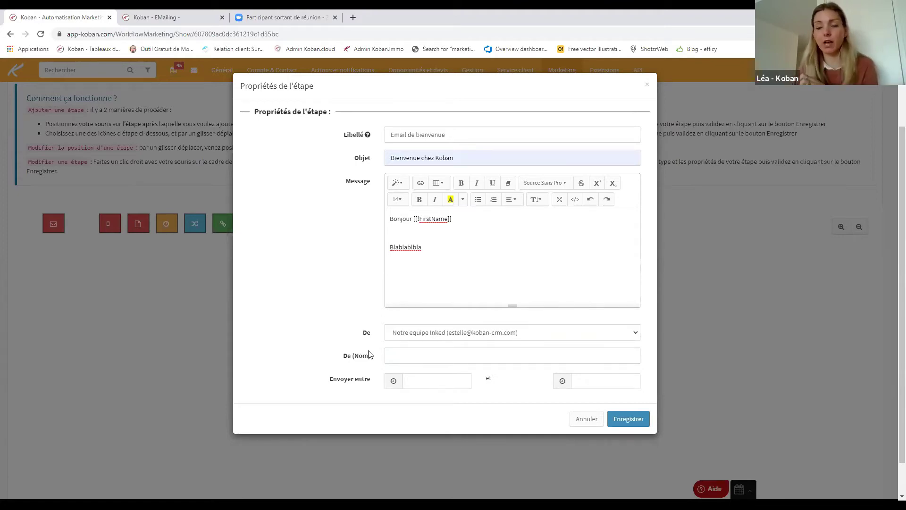
pyautogui.click(406, 356)
pyautogui.write('Estelle')
pyautogui.click(359, 355)
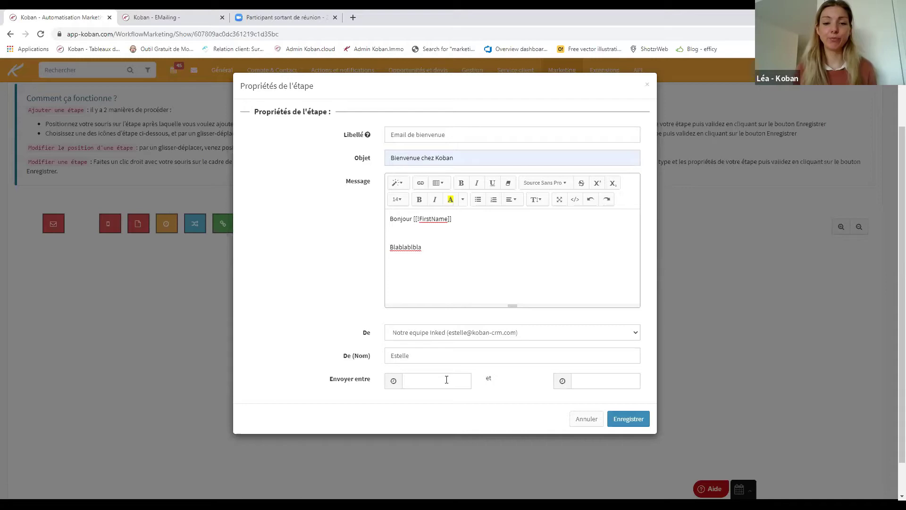
# Restrict the email's sending window to between 08:00 and 18:00, and save the step.
pyautogui.click(446, 380)
pyautogui.write('08:00')
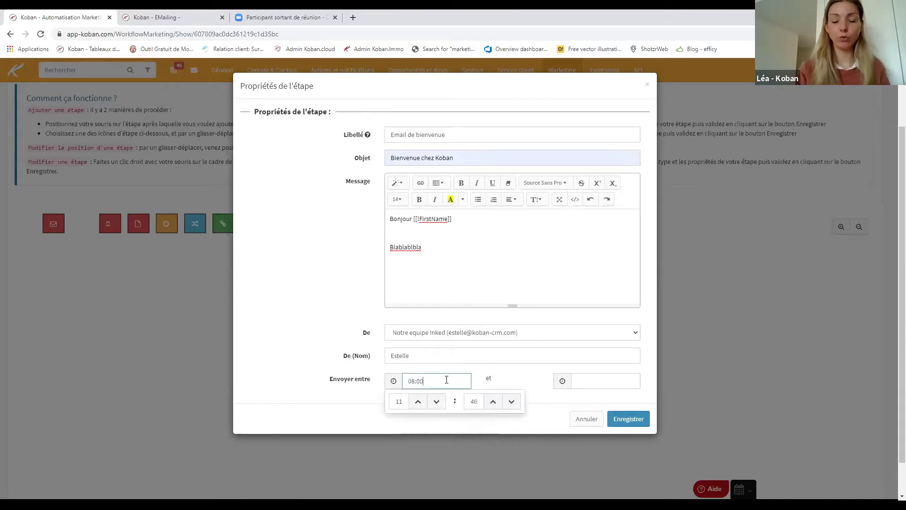
pyautogui.click(585, 379)
pyautogui.write('18:00')
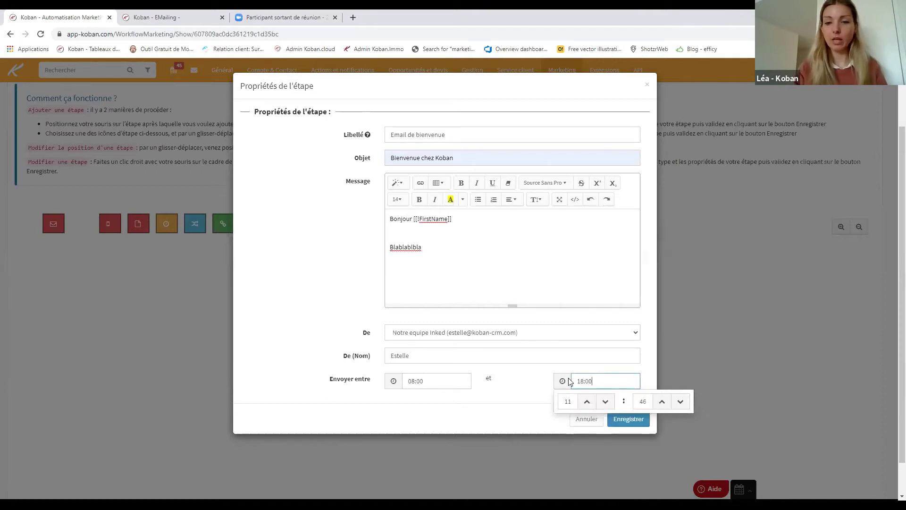
pyautogui.click(515, 381)
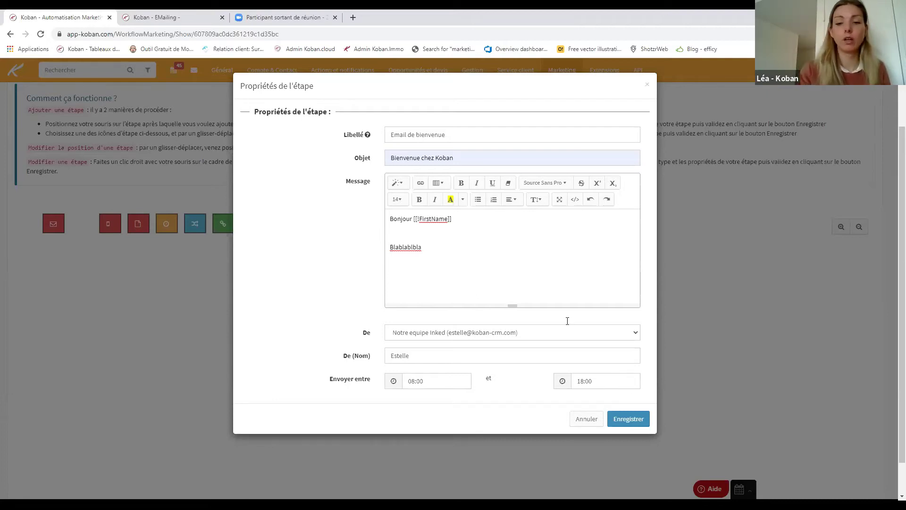
pyautogui.click(631, 416)
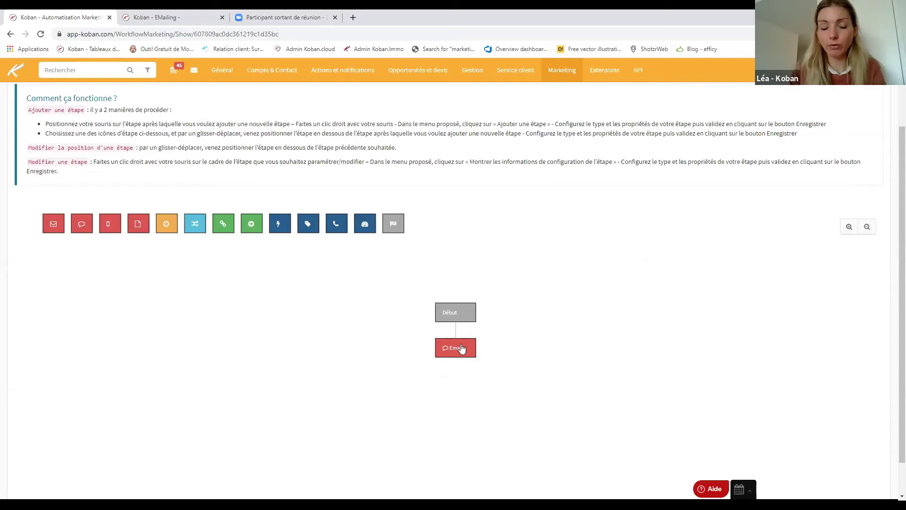
# Open the configuration of the Email step beneath Début, review its properties and attachment option, and save it.
pyautogui.rightClick(462, 348)
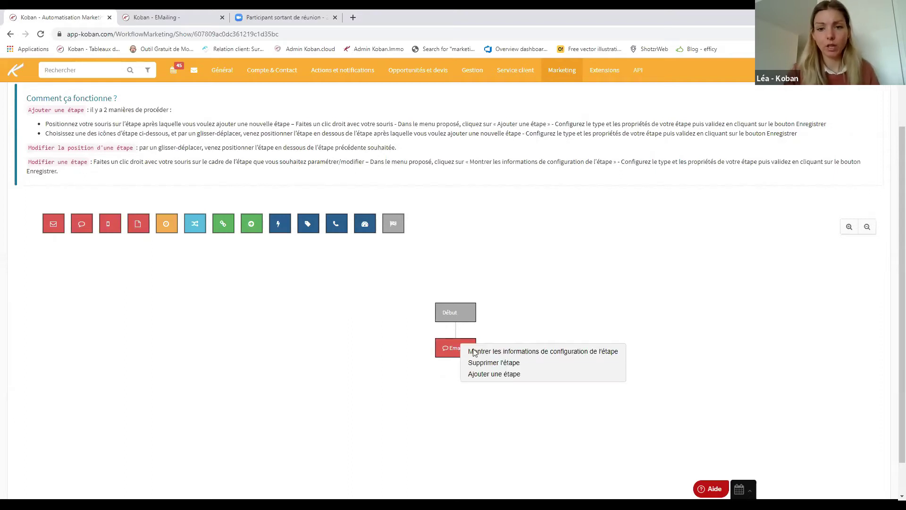
pyautogui.click(525, 326)
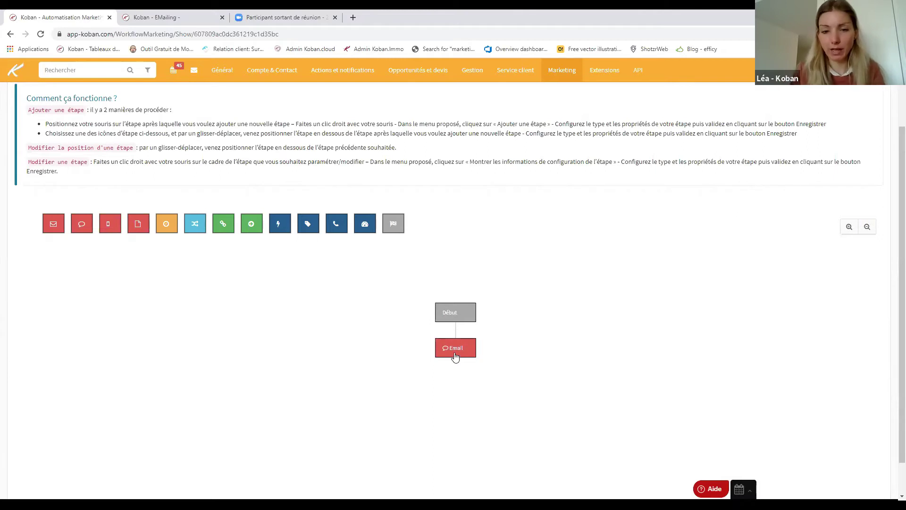
pyautogui.rightClick(456, 356)
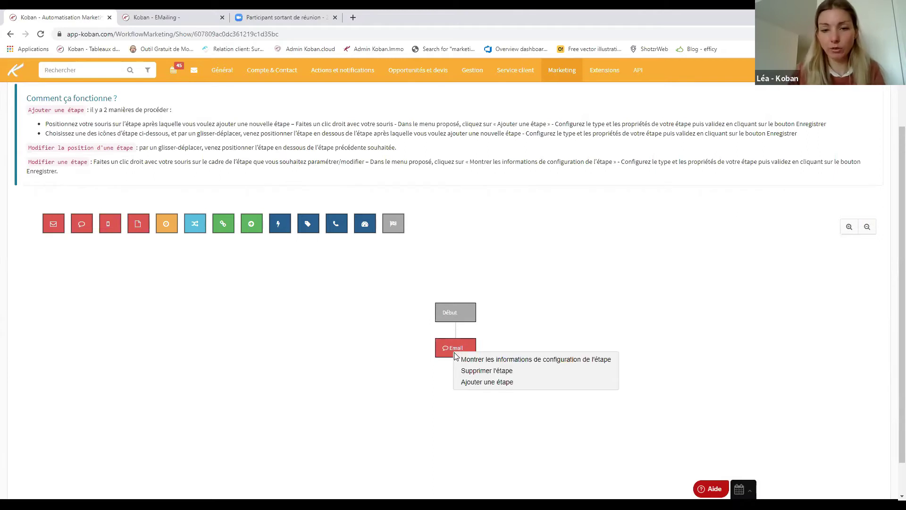
pyautogui.click(478, 359)
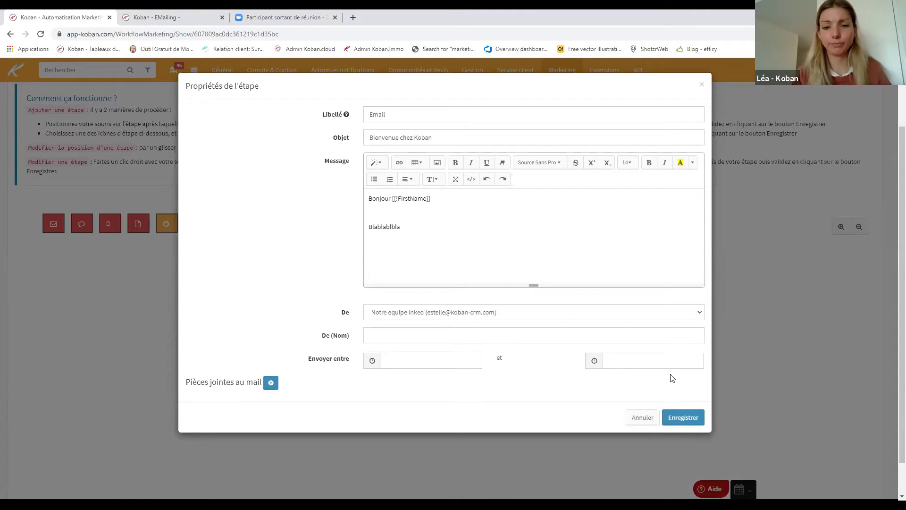
pyautogui.click(682, 417)
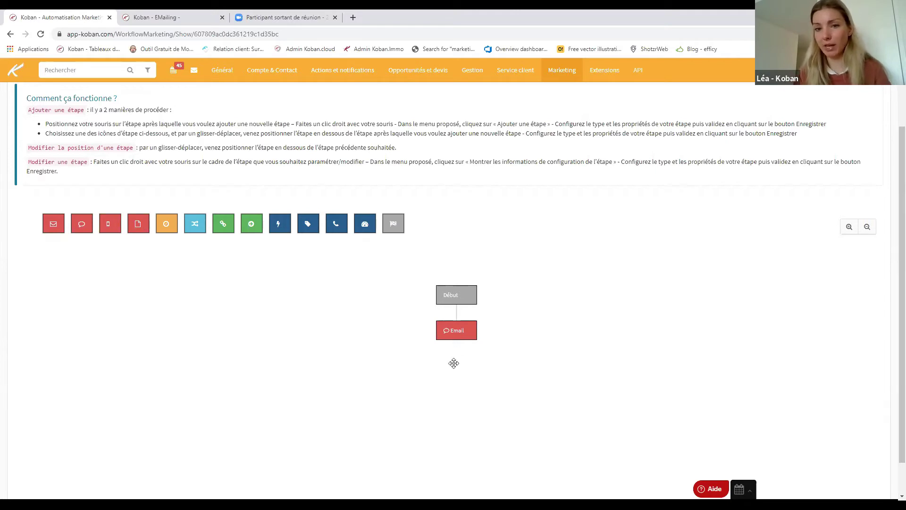
# Reopen the Email step's configuration, examine the file selection for mail attachments, and save the step.
pyautogui.rightClick(454, 335)
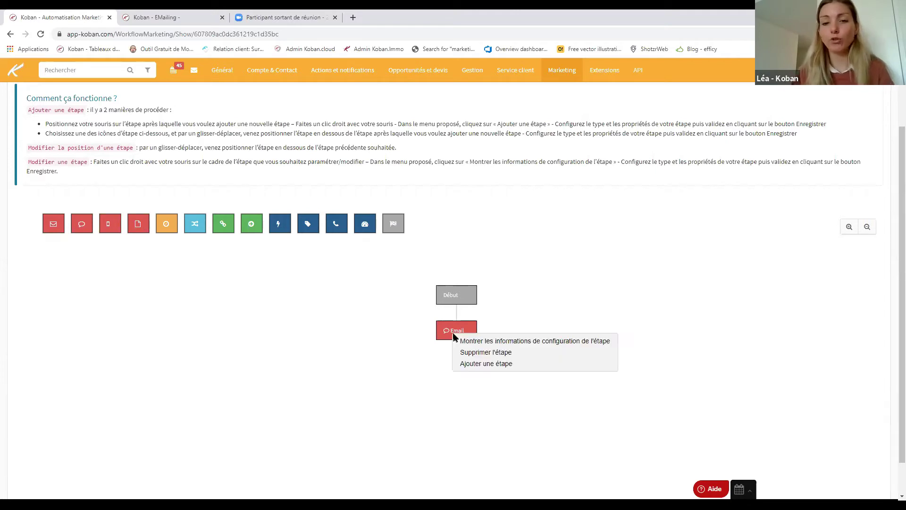
pyautogui.click(485, 341)
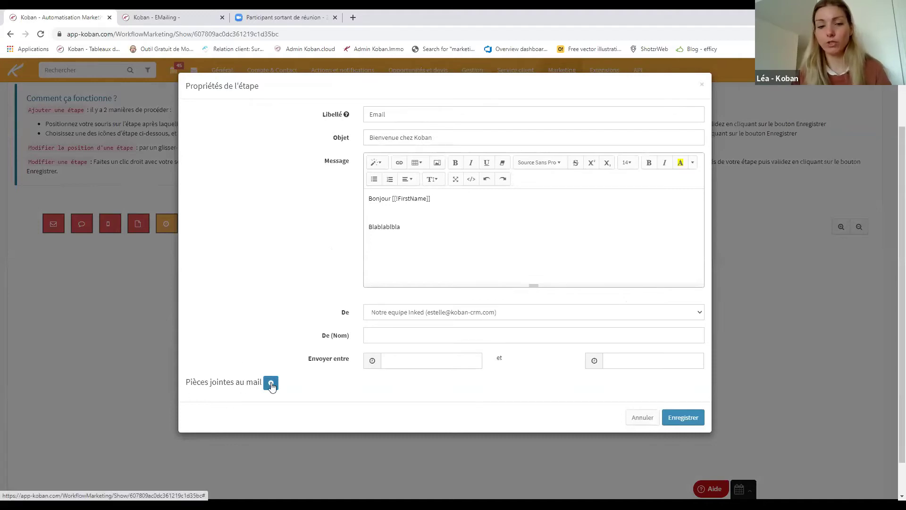
pyautogui.click(272, 385)
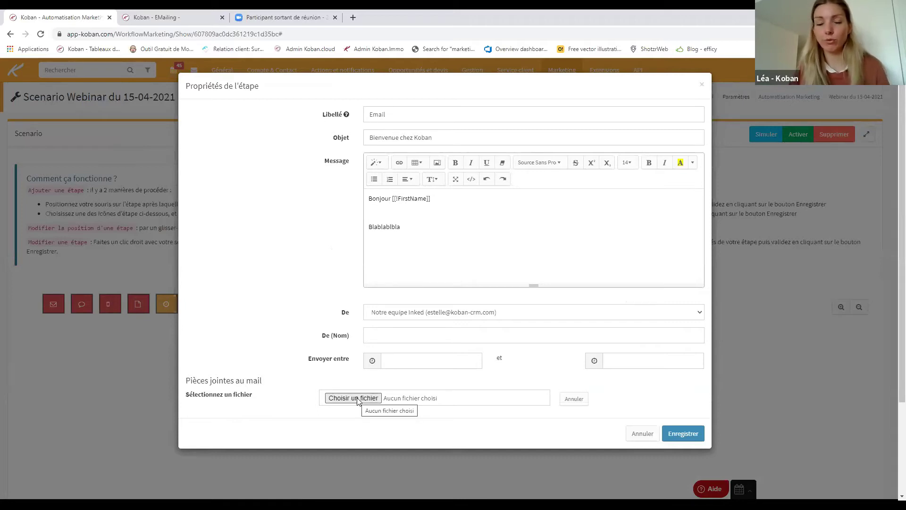
pyautogui.click(679, 432)
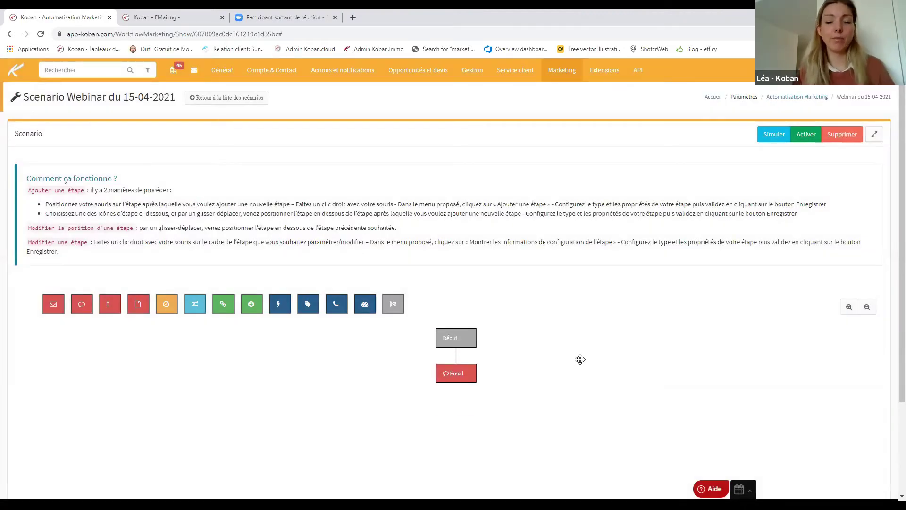
# Try to place a Pause step beneath the Email step, and reopen and close the Email step's configuration.
pyautogui.scroll(-2, 418, 259)
pyautogui.moveTo(166, 223); pyautogui.dragTo(500, 349)
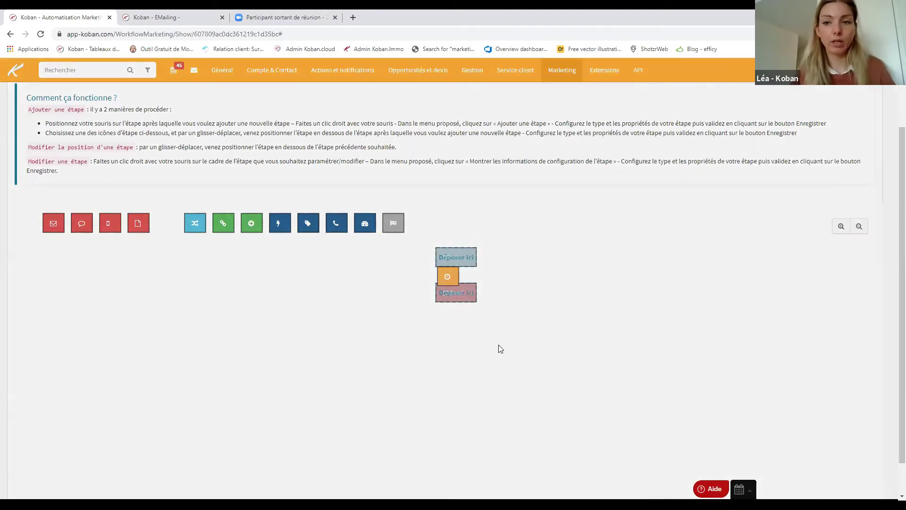
pyautogui.click(581, 260)
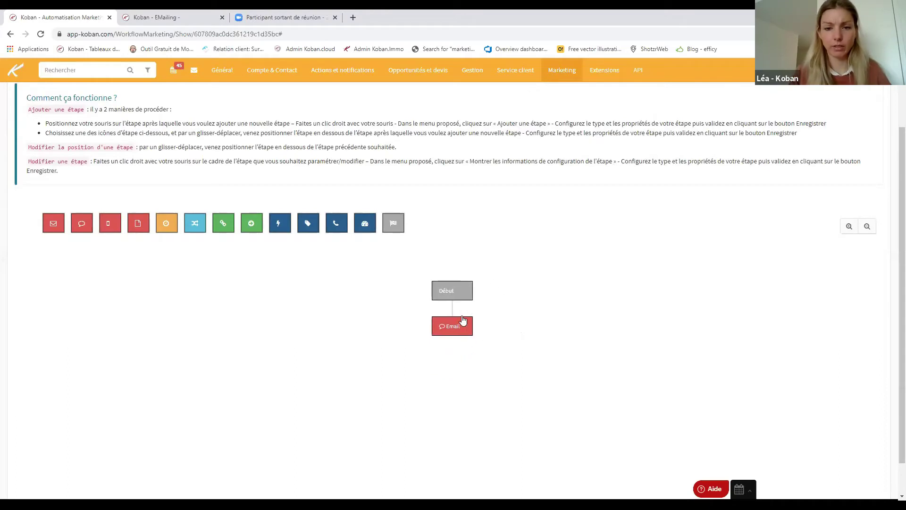
pyautogui.rightClick(463, 321)
pyautogui.click(467, 326)
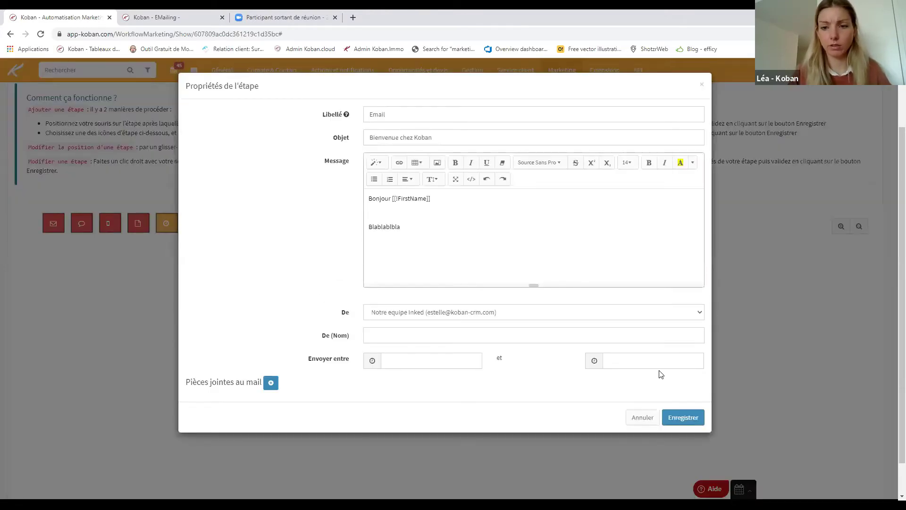
pyautogui.click(657, 417)
# Start adding a step after Email without choosing a step type, cancel it, and reload the scenario page.
pyautogui.rightClick(454, 327)
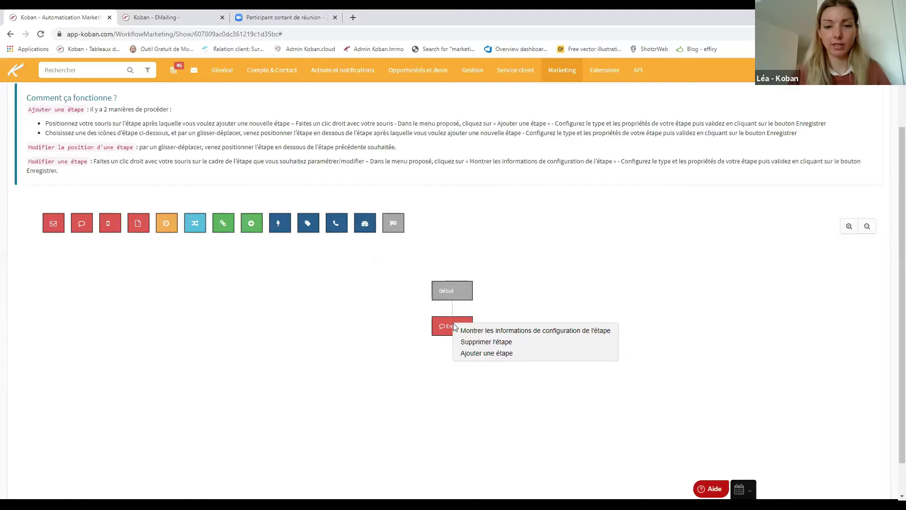
pyautogui.click(505, 350)
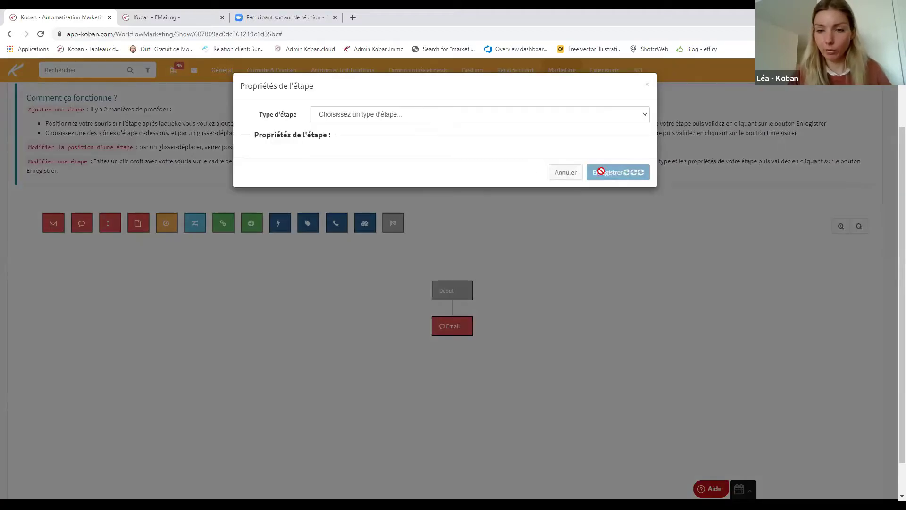
pyautogui.click(571, 175)
pyautogui.click(406, 34)
pyautogui.press('Return')
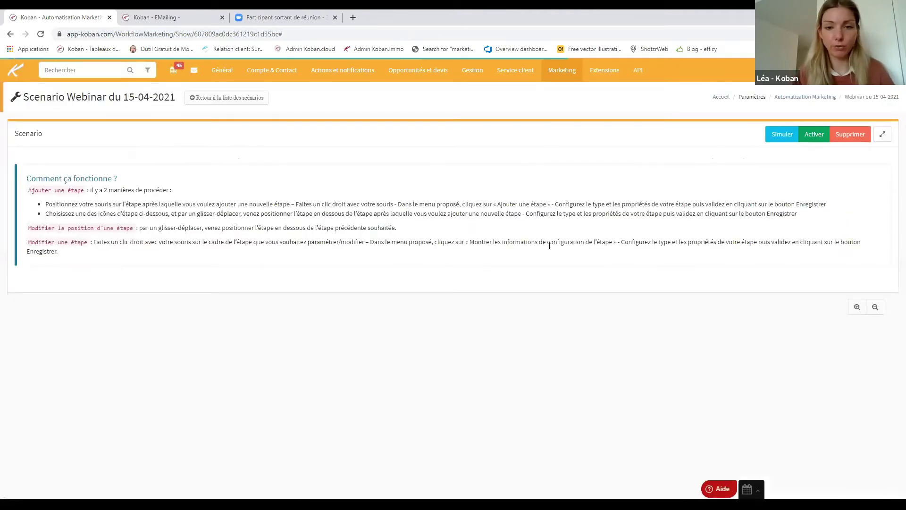
# Add a Pause step beneath the Email step and label it "Pause de 7 jours".
pyautogui.scroll(-3, 552, 279)
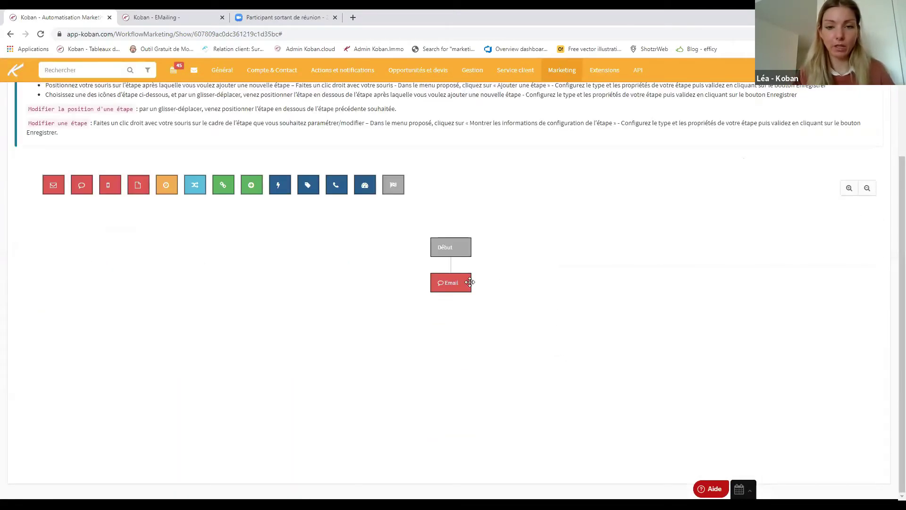
pyautogui.moveTo(167, 185); pyautogui.dragTo(444, 285)
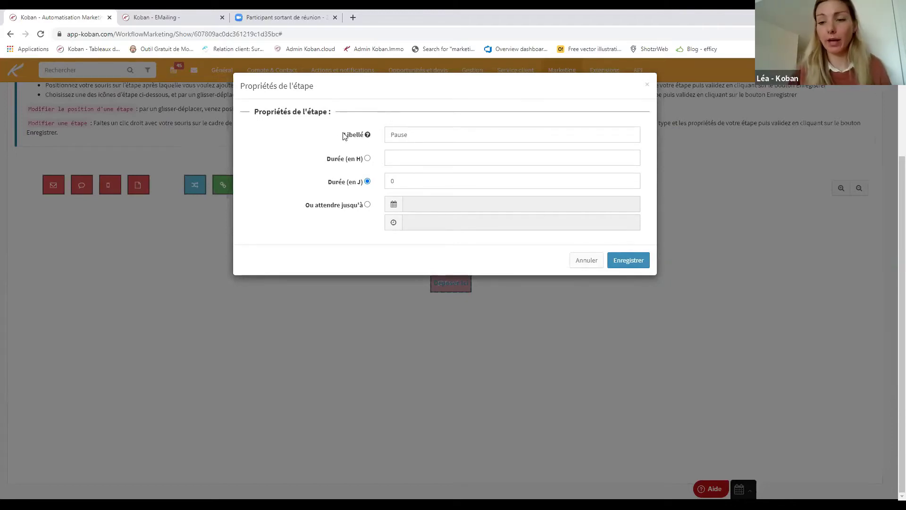
pyautogui.moveTo(343, 135); pyautogui.dragTo(370, 133)
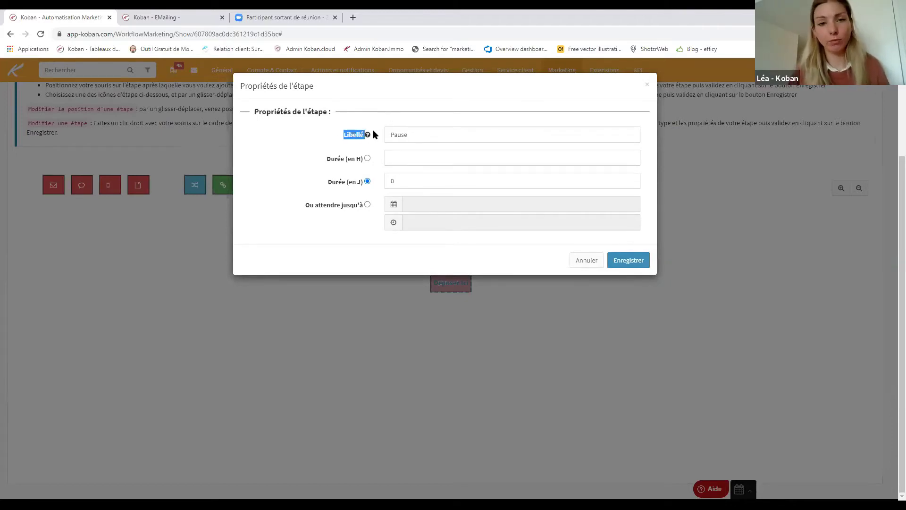
pyautogui.click(437, 136)
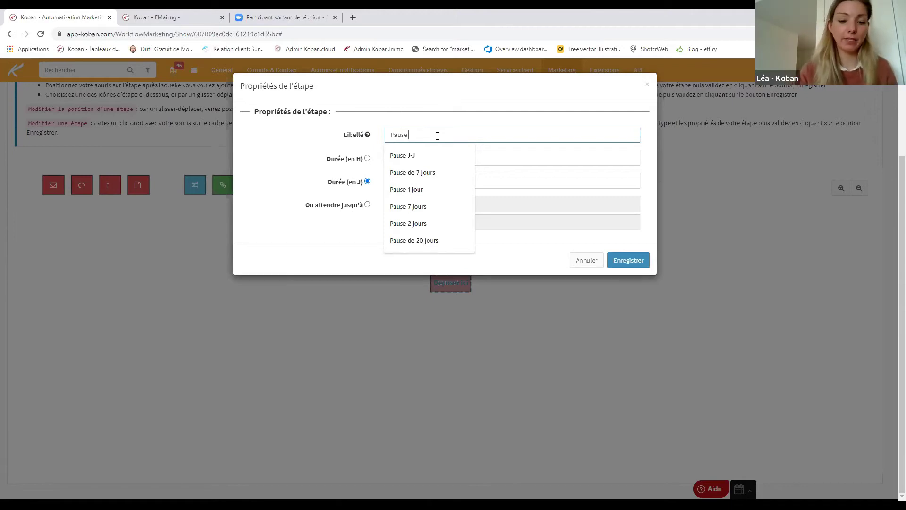
pyautogui.write('dec')
pyautogui.press('BackSpace')
pyautogui.write('7 jours')
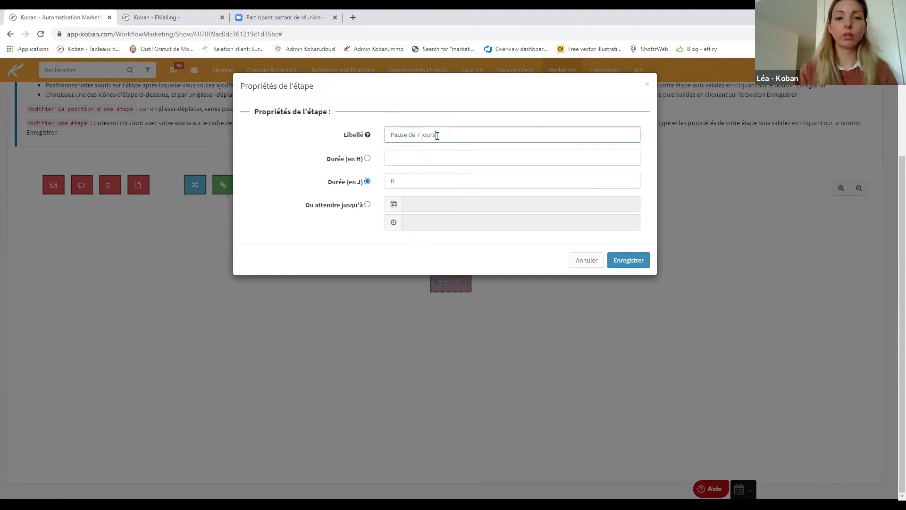
# Try a duration of 2 hours for the pause, and switch the duration unit back to days.
pyautogui.click(314, 157)
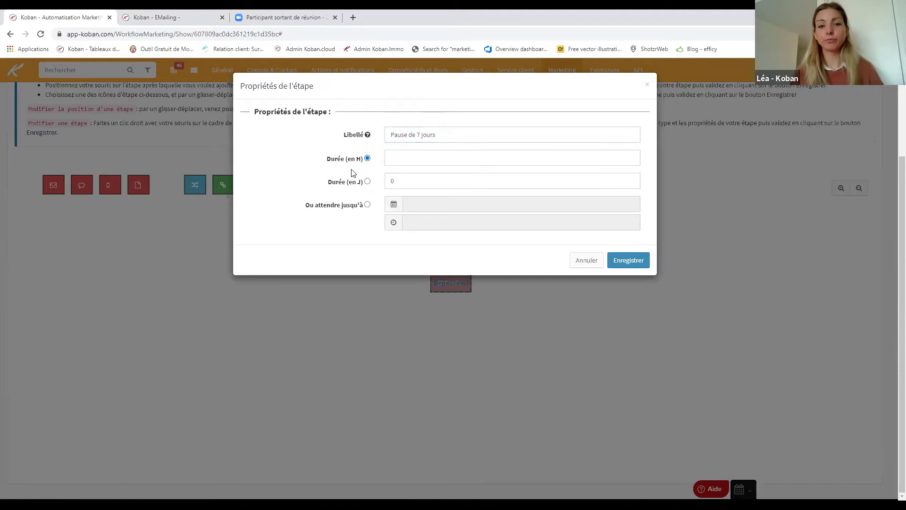
pyautogui.click(421, 161)
pyautogui.write('2')
pyautogui.click(325, 183)
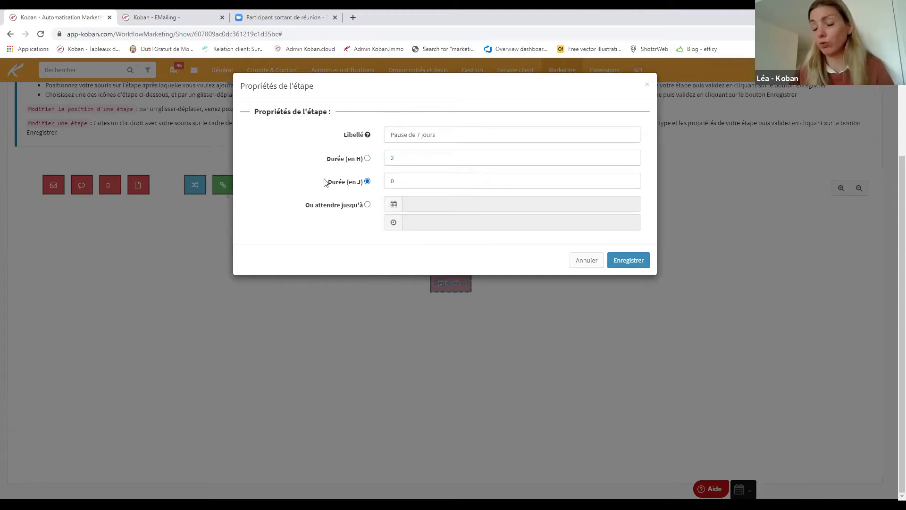
pyautogui.click(367, 158)
pyautogui.click(368, 182)
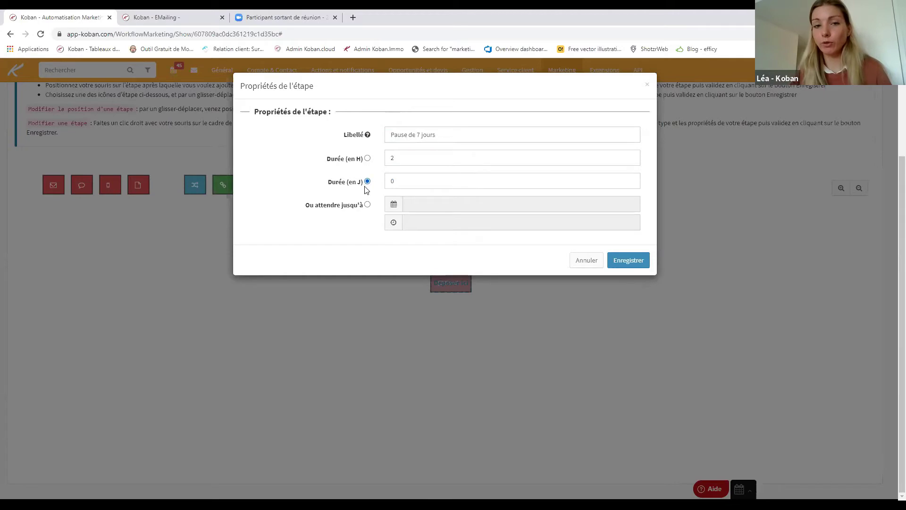
# Set the pause's duration to 7 days.
pyautogui.doubleClick(392, 182)
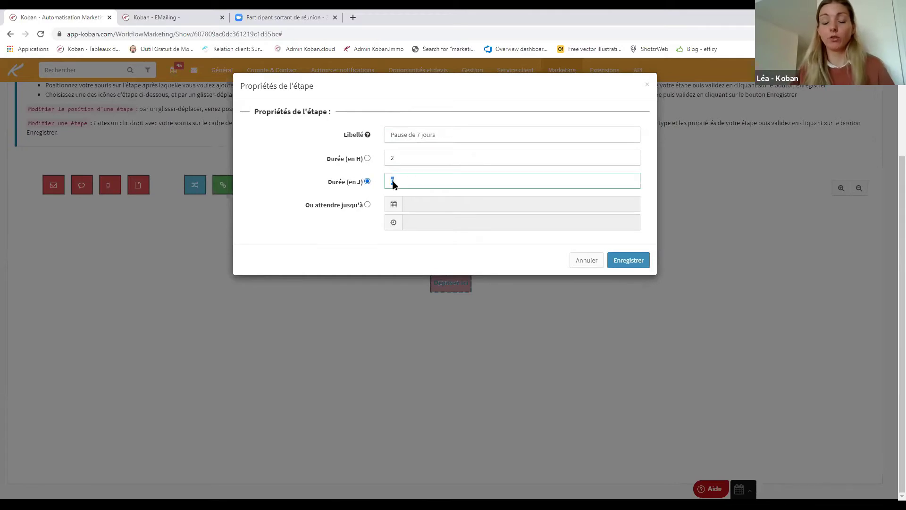
pyautogui.write('7')
pyautogui.click(338, 184)
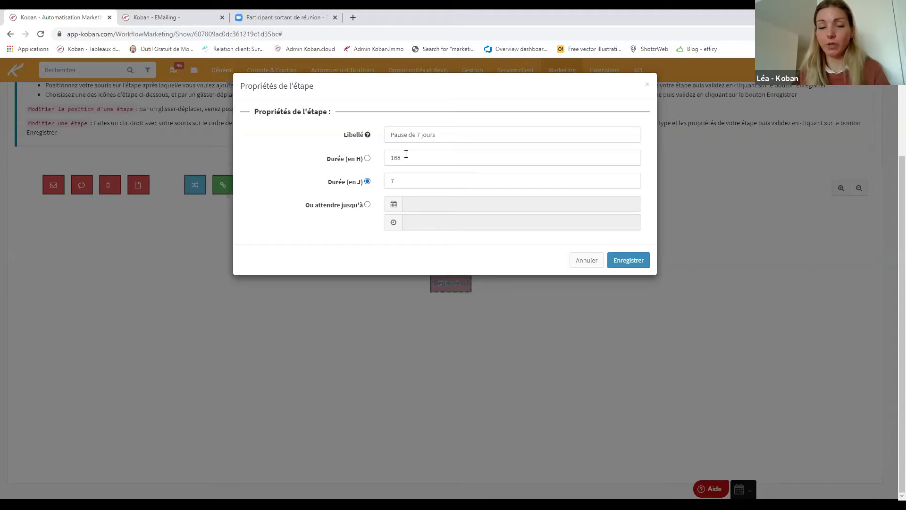
# Try the option that makes the pause wait until a fixed moment, set to 22/04/2021 at 08:00.
pyautogui.click(367, 205)
pyautogui.click(394, 204)
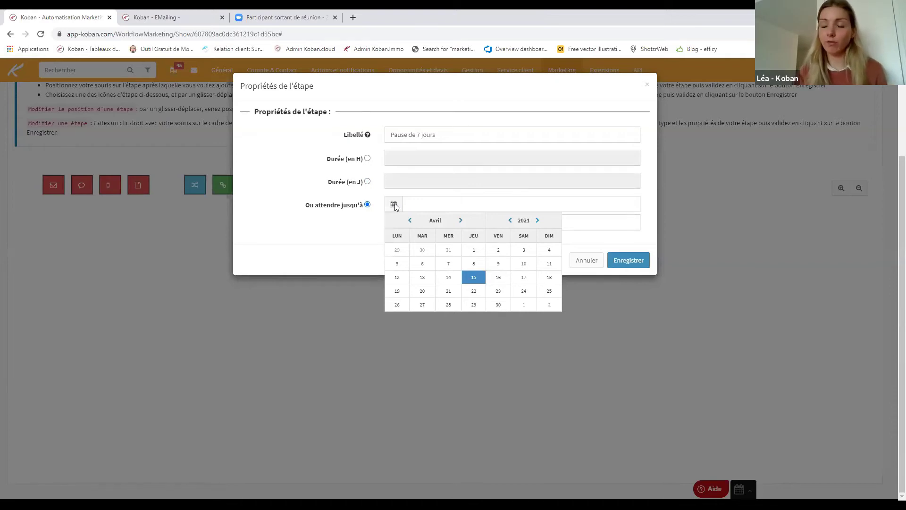
pyautogui.click(474, 292)
pyautogui.click(435, 218)
pyautogui.write('08:00')
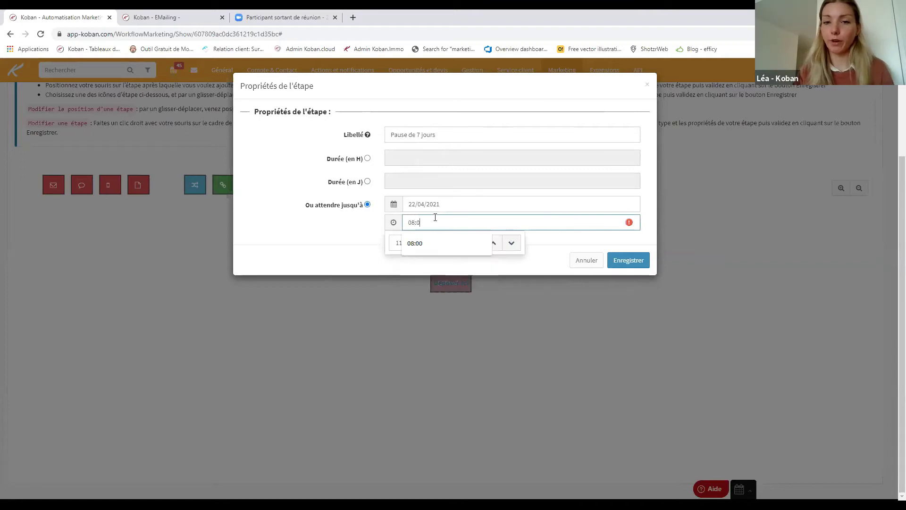
pyautogui.click(334, 229)
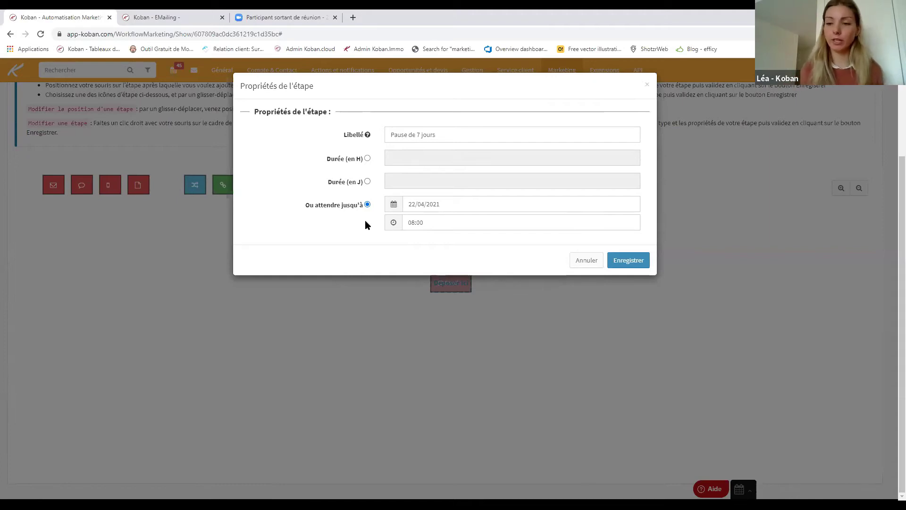
# Return the pause to a duration in days, enter 7, and save the step.
pyautogui.click(367, 181)
pyautogui.click(418, 183)
pyautogui.write('7')
pyautogui.click(324, 187)
pyautogui.click(634, 261)
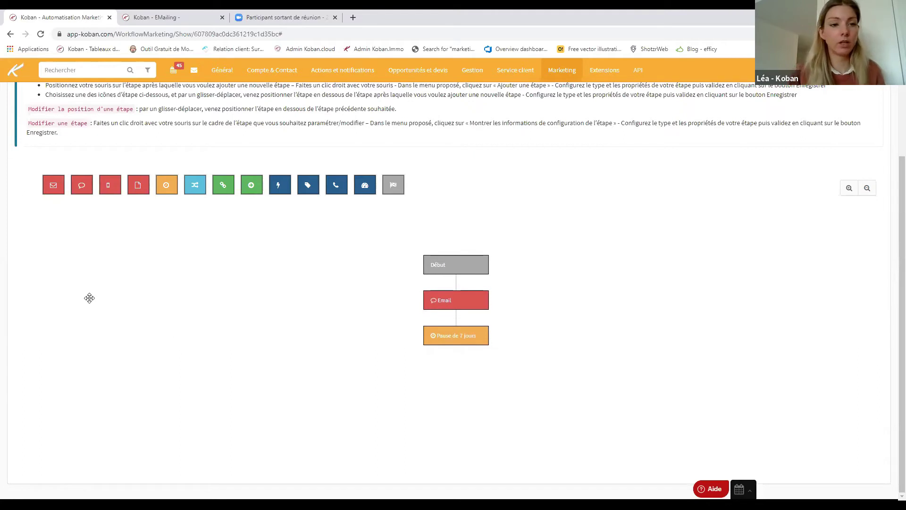
# Add a template email step beneath "Pause de 7 jours" and label it "Inscrivez-vous à notre newsletter".
pyautogui.moveTo(54, 190); pyautogui.dragTo(463, 343)
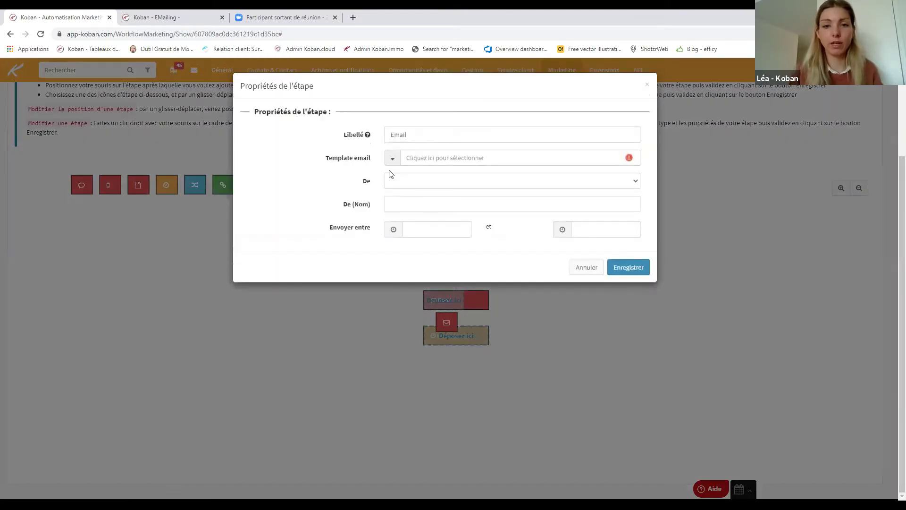
pyautogui.write('Inscri')
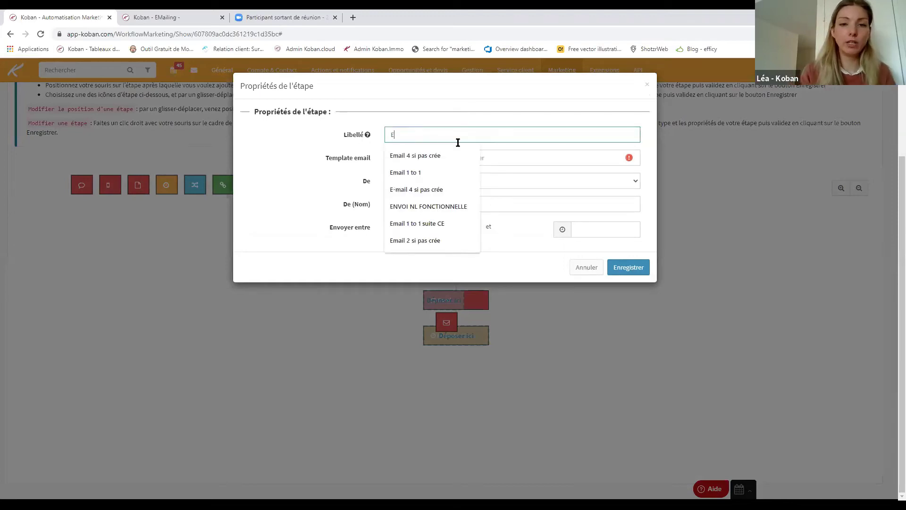
pyautogui.write('vez')
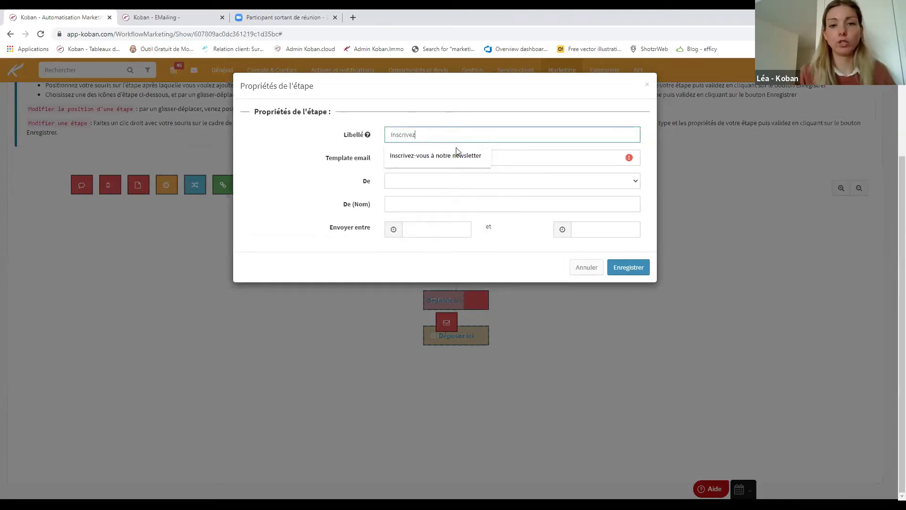
pyautogui.click(455, 156)
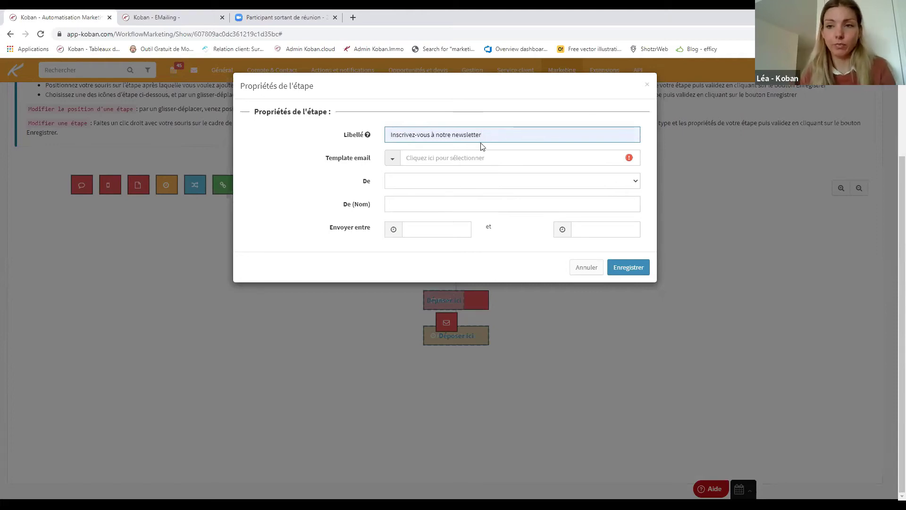
# Choose the "1col" email template and the "Notre equipe Inked" sender for the newsletter step.
pyautogui.click(460, 153)
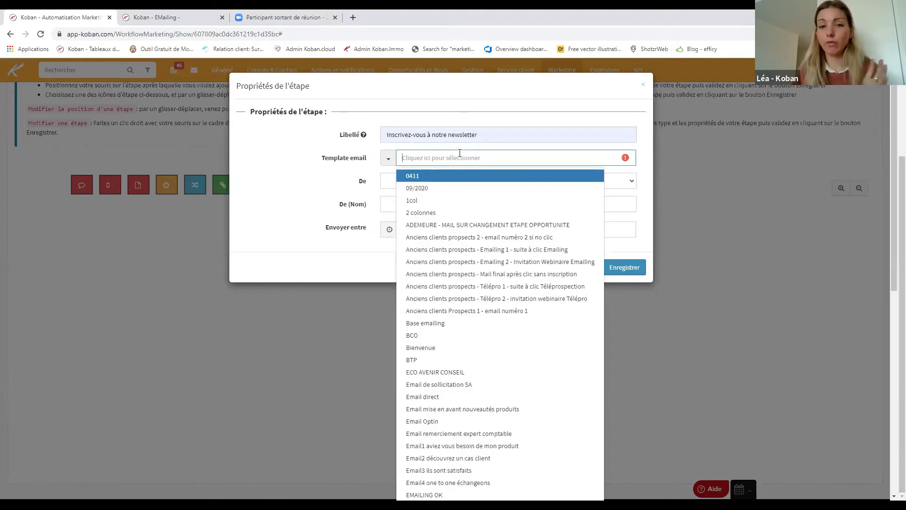
pyautogui.click(442, 200)
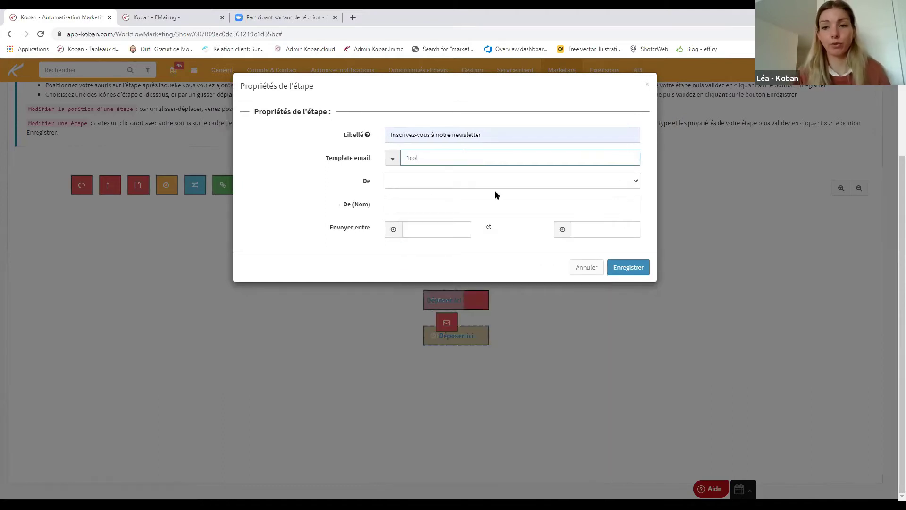
pyautogui.click(457, 186)
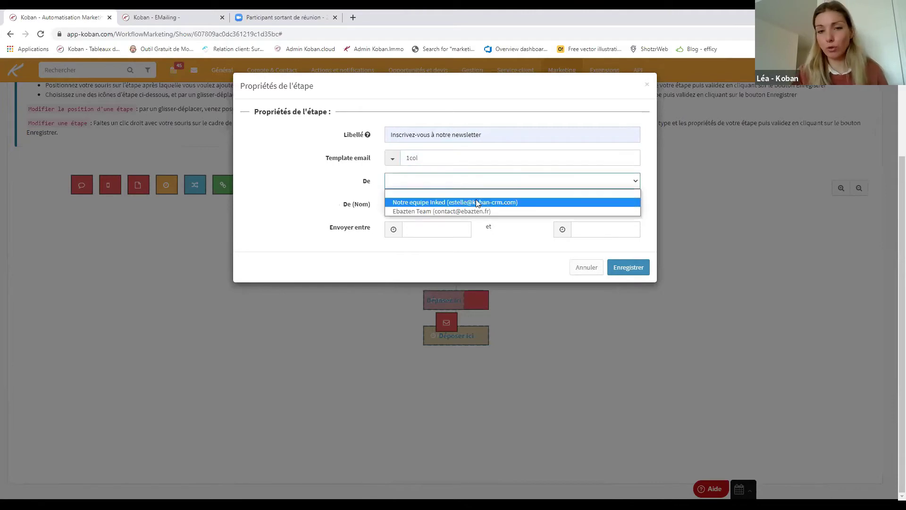
pyautogui.click(476, 201)
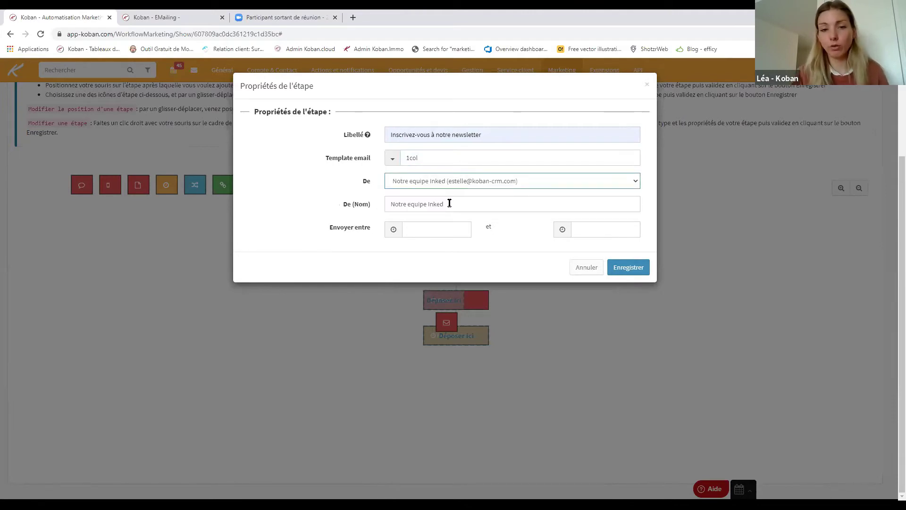
# Limit the newsletter email's sending window to between 08:00 and 18:00.
pyautogui.click(434, 229)
pyautogui.write('08:00')
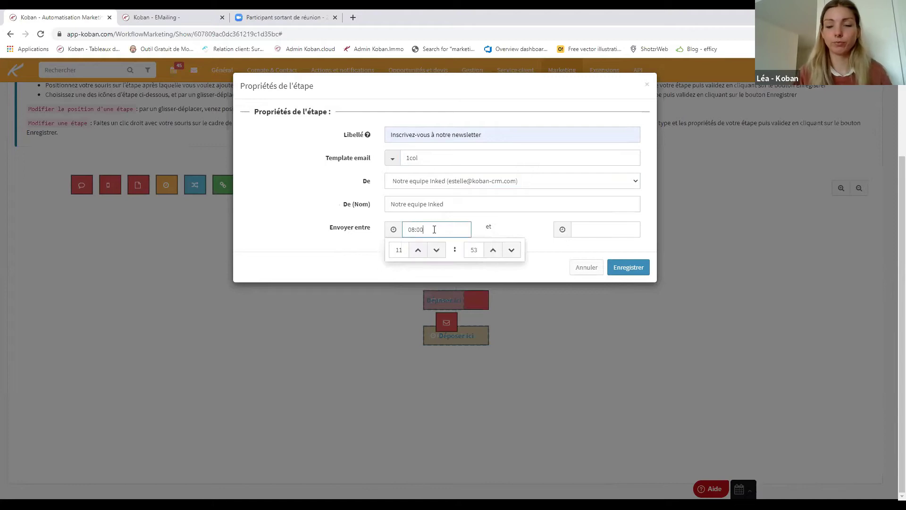
pyautogui.click(597, 231)
pyautogui.write('18')
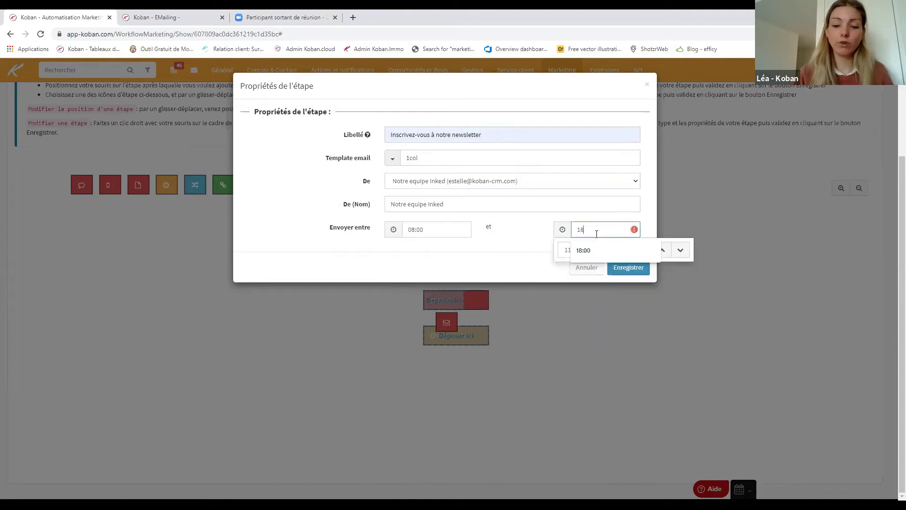
pyautogui.write(':00')
pyautogui.click(530, 235)
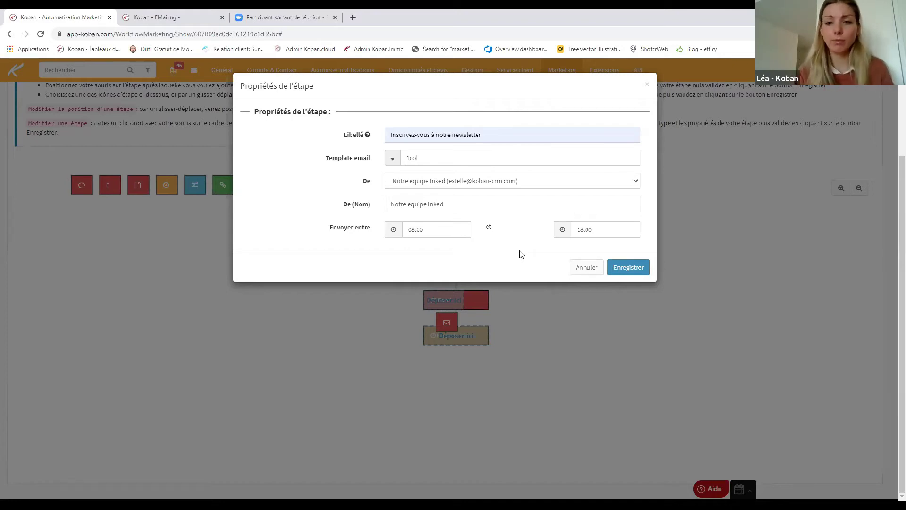
# Save the newsletter email step, then add a pause beneath it labelled "Pause de 20 jours" lasting 20 days and save it.
pyautogui.click(633, 268)
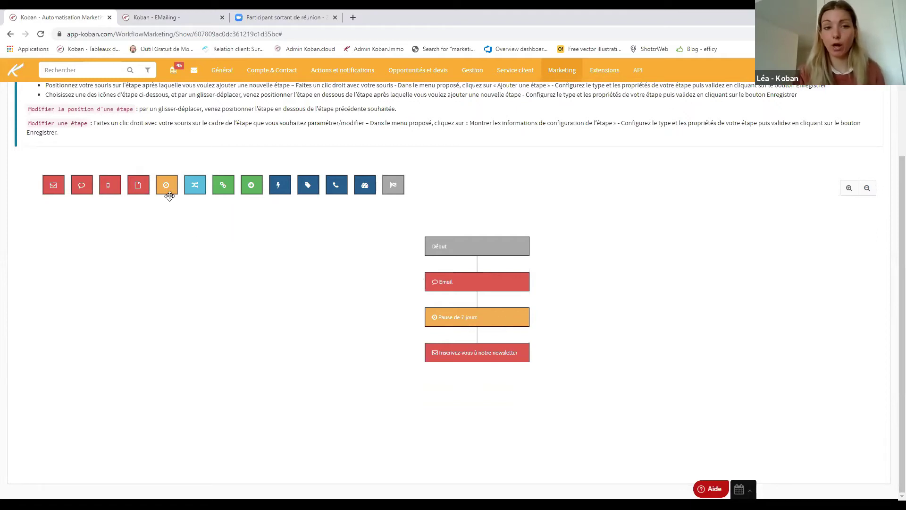
pyautogui.moveTo(167, 187); pyautogui.dragTo(458, 359)
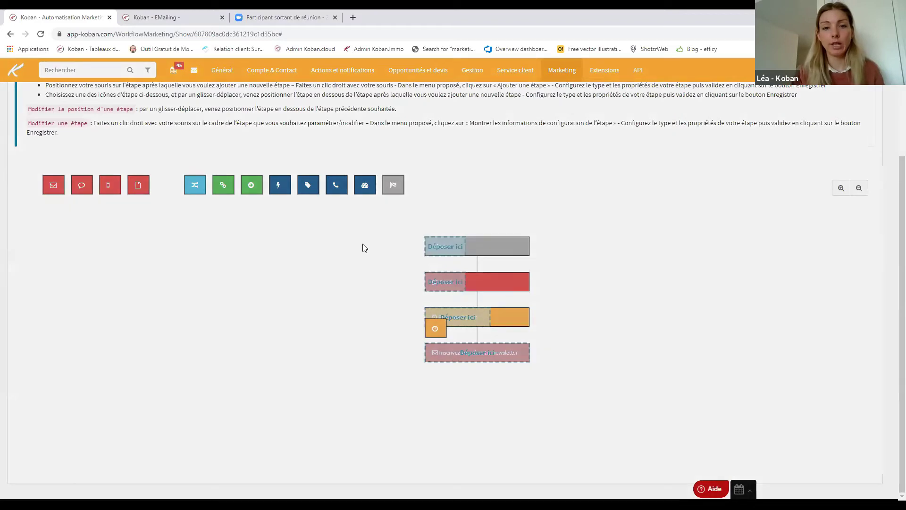
pyautogui.click(439, 136)
pyautogui.write('de ')
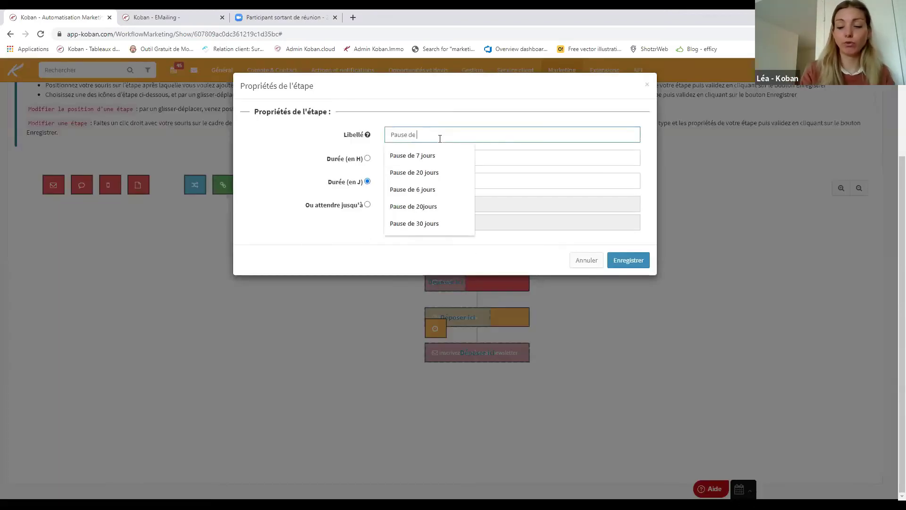
pyautogui.write('20 jours')
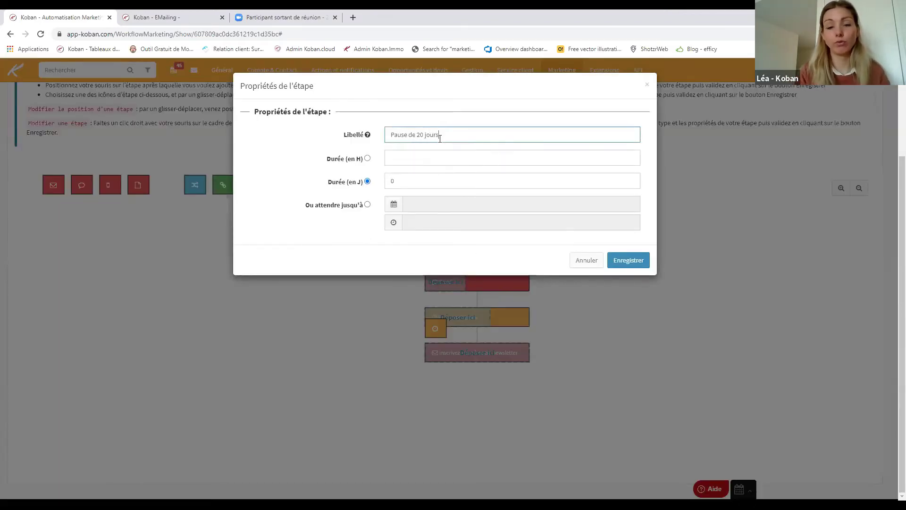
pyautogui.click(387, 182)
pyautogui.write('20')
pyautogui.click(350, 223)
pyautogui.click(618, 260)
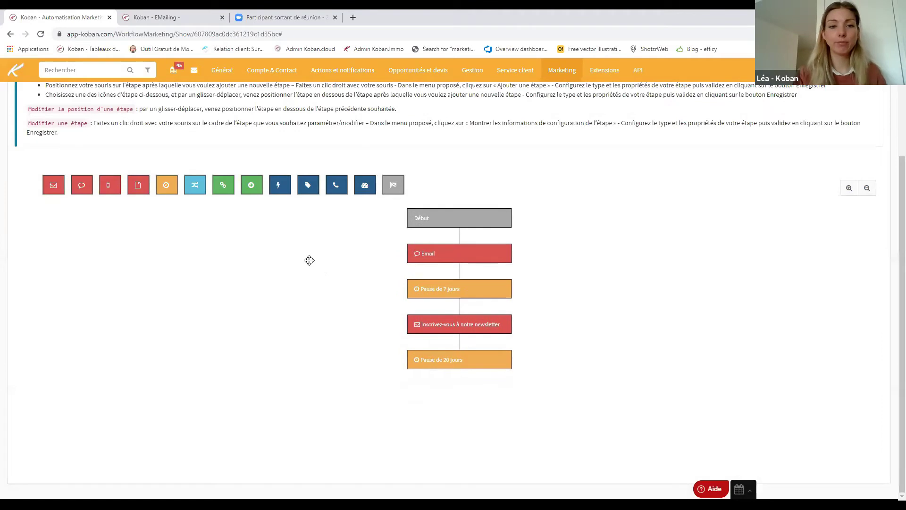
# Add a "Planifier une action" step beneath "Pause de 20 jours" with action type Tâche and action label "Appel suite 1 mois client".
pyautogui.moveTo(277, 183)
pyautogui.moveTo(276, 183); pyautogui.dragTo(460, 365)
pyautogui.tripleClick(444, 135)
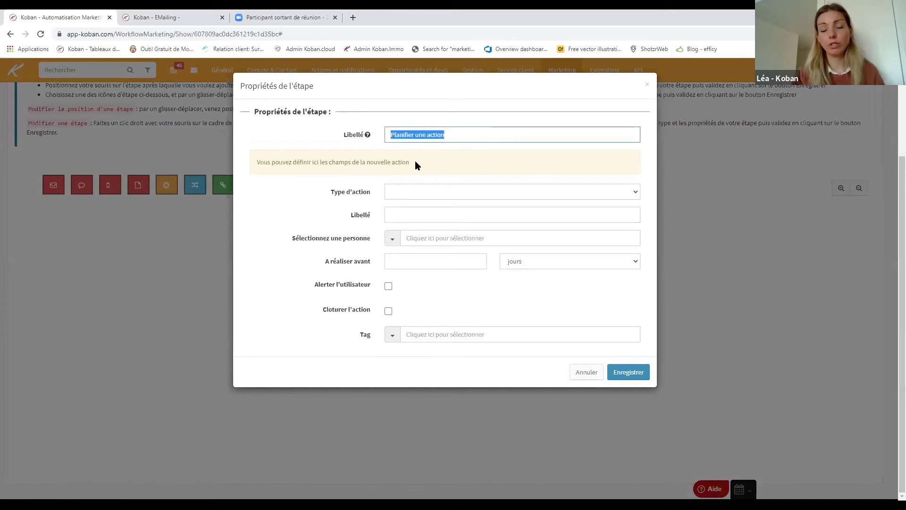
pyautogui.click(436, 192)
pyautogui.click(432, 313)
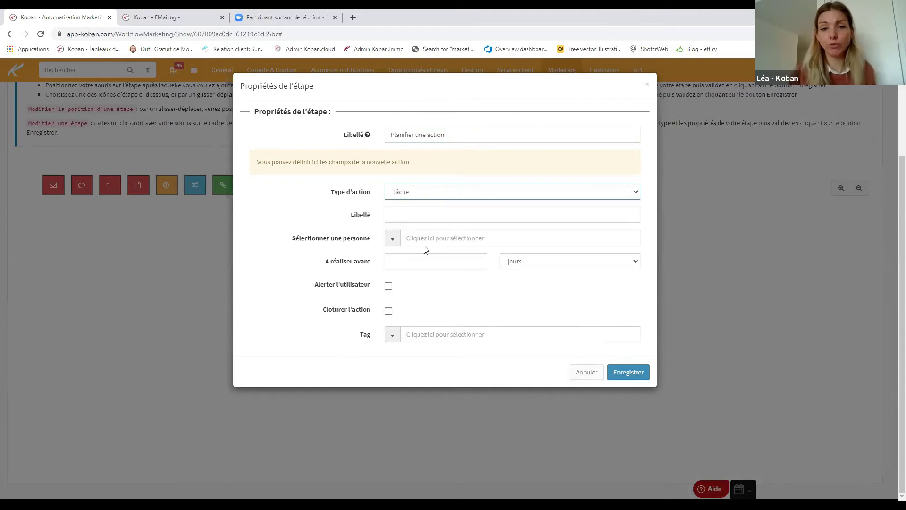
pyautogui.click(414, 218)
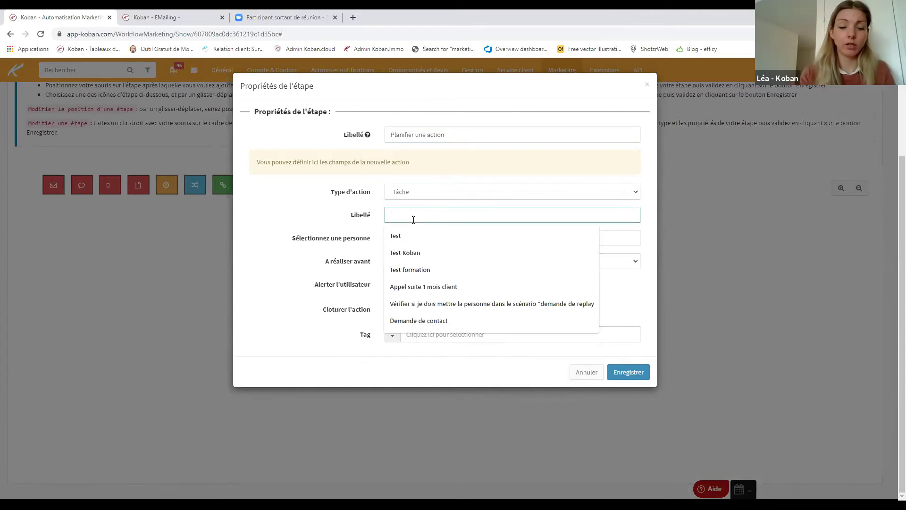
pyautogui.write('Appel suite 1 mois client')
# Set the action's deadline to 3 days without selecting a person, and save the step.
pyautogui.click(448, 236)
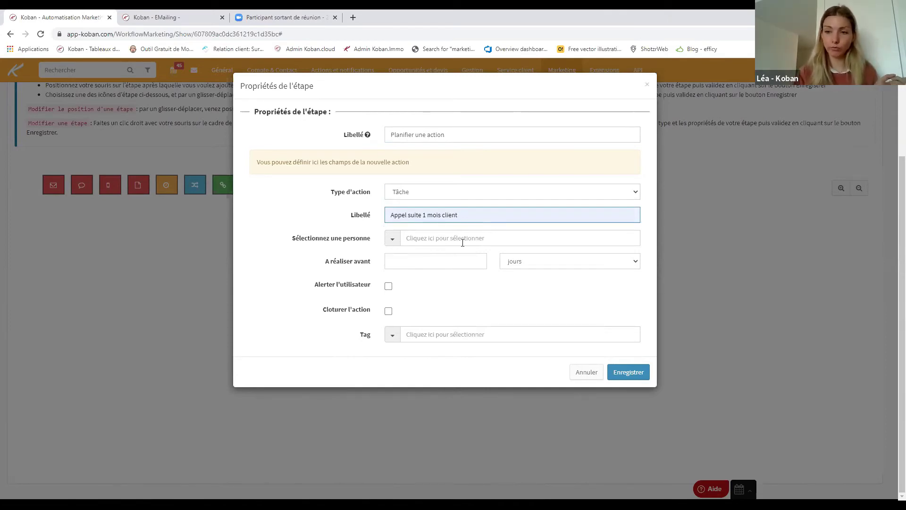
pyautogui.click(440, 263)
pyautogui.moveTo(350, 264); pyautogui.dragTo(347, 266)
pyautogui.click(410, 262)
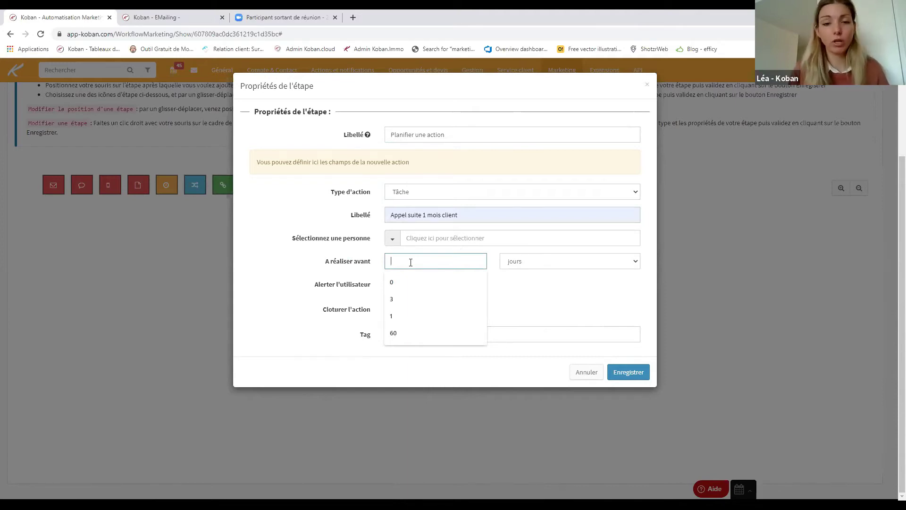
pyautogui.write('3')
pyautogui.click(635, 374)
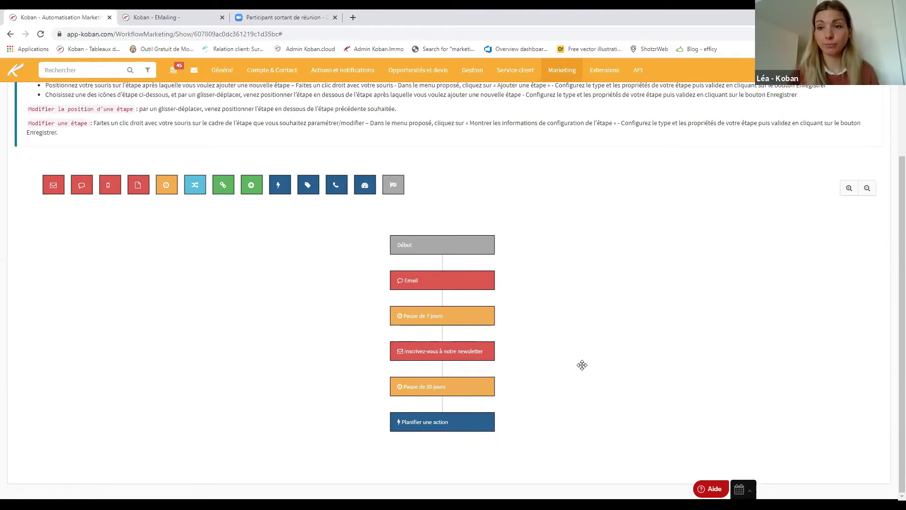
pyautogui.moveTo(578, 317); pyautogui.dragTo(586, 300)
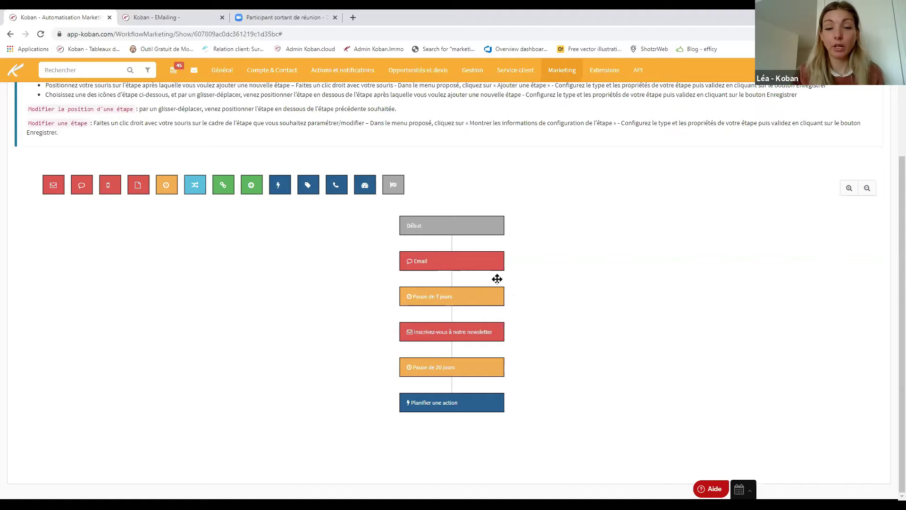
pyautogui.moveTo(368, 282); pyautogui.dragTo(369, 251)
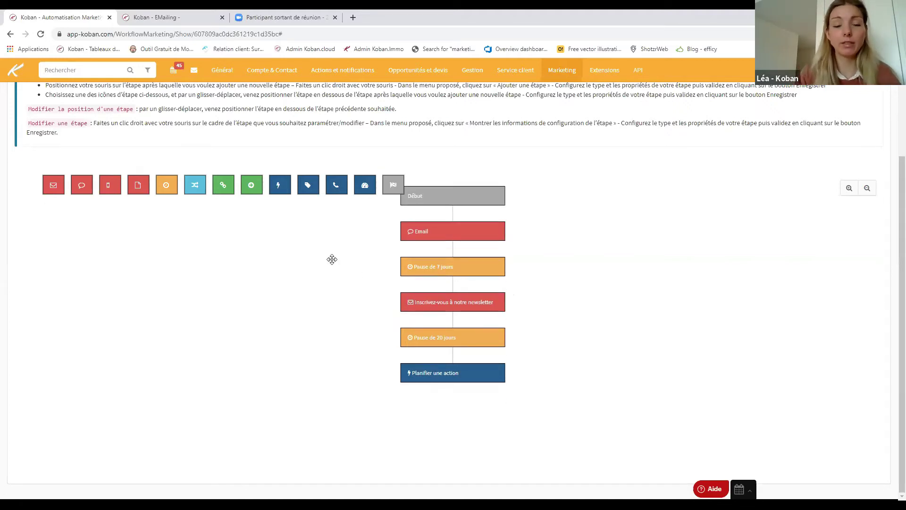
pyautogui.moveTo(82, 185); pyautogui.dragTo(449, 377)
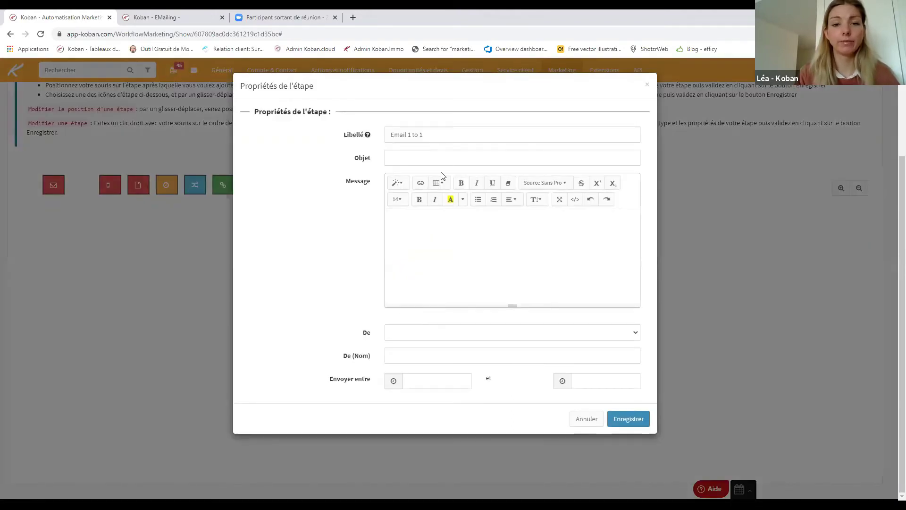
pyautogui.click(647, 85)
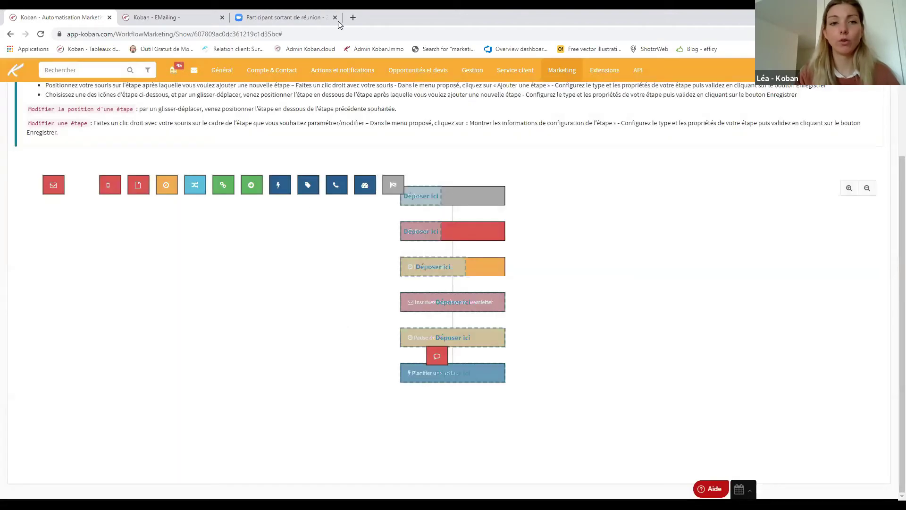
pyautogui.click(323, 34)
pyautogui.press('Return')
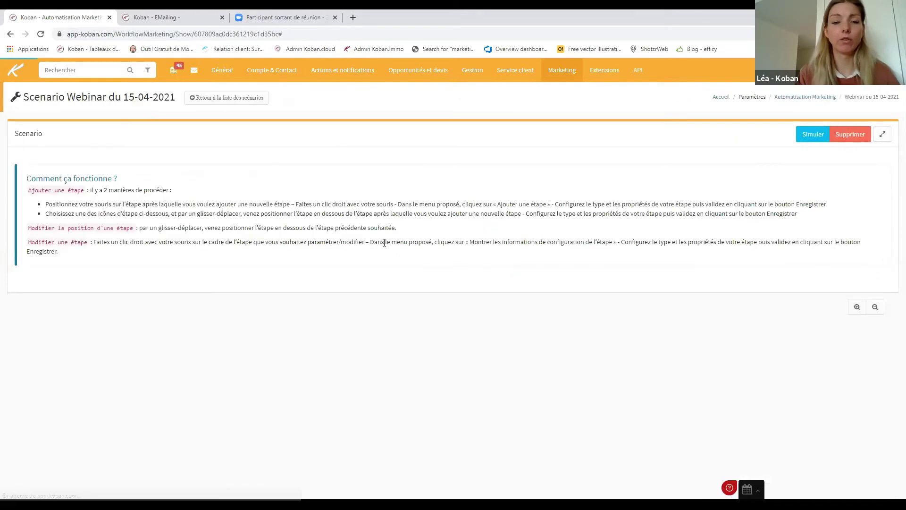
# Try a condition beneath "Planifier une action" that tests whether the "Contact" engagement point is filled in.
pyautogui.scroll(-2, 466, 276)
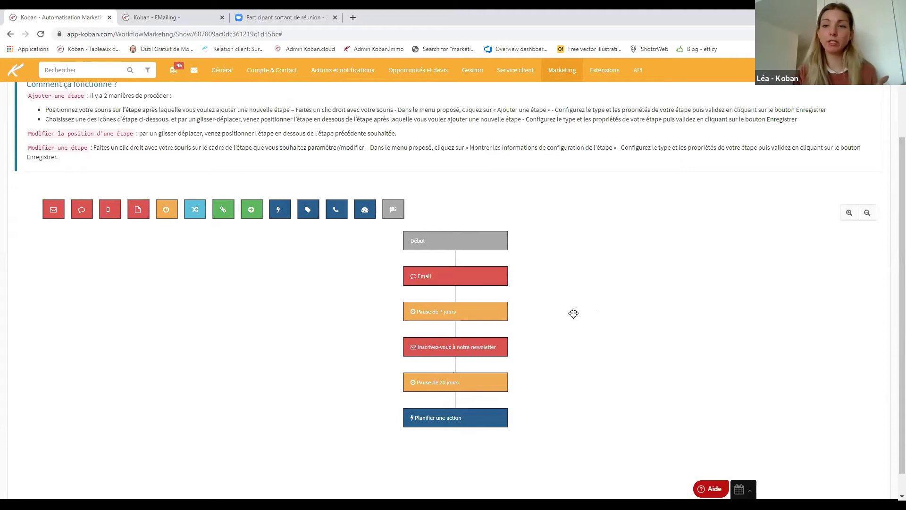
pyautogui.moveTo(572, 313); pyautogui.dragTo(574, 295)
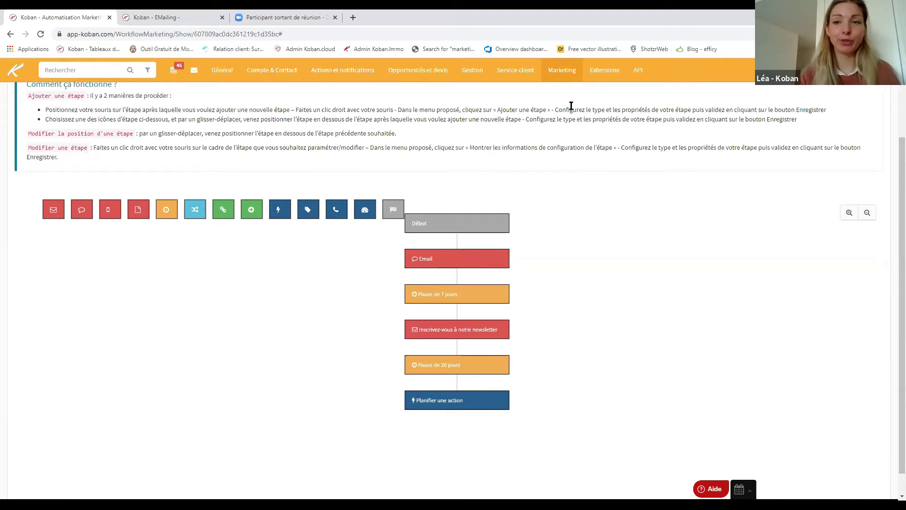
pyautogui.moveTo(197, 212)
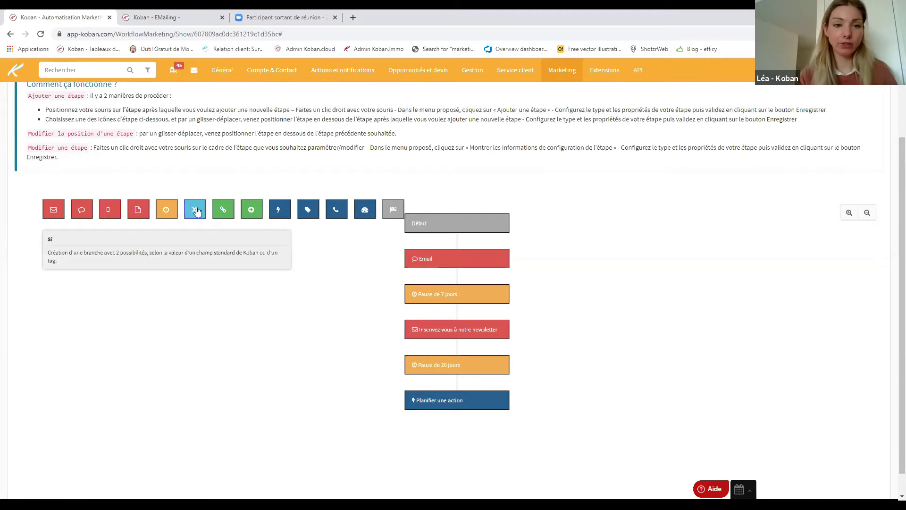
pyautogui.moveTo(198, 211); pyautogui.dragTo(460, 407)
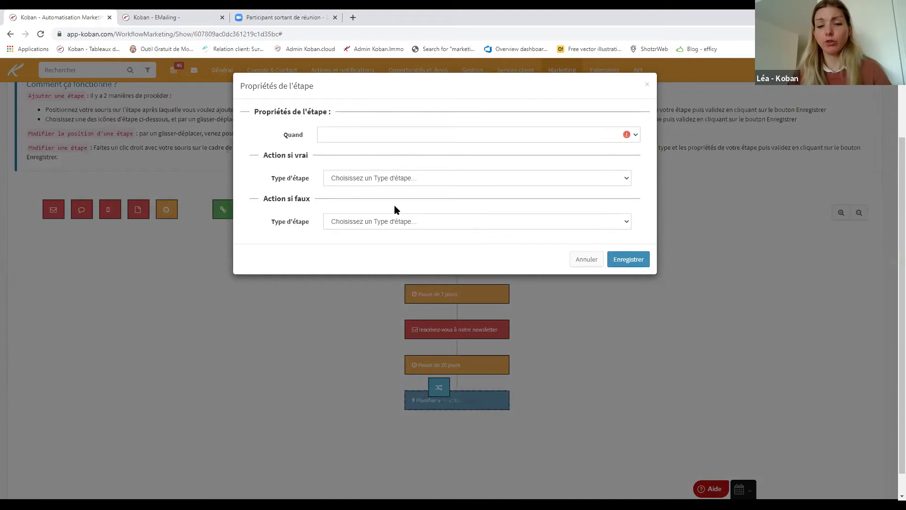
pyautogui.click(363, 133)
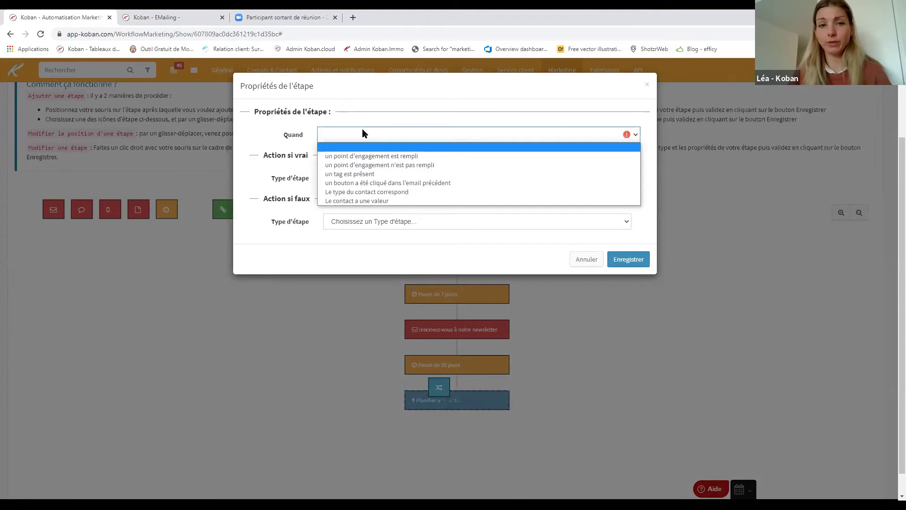
pyautogui.click(414, 157)
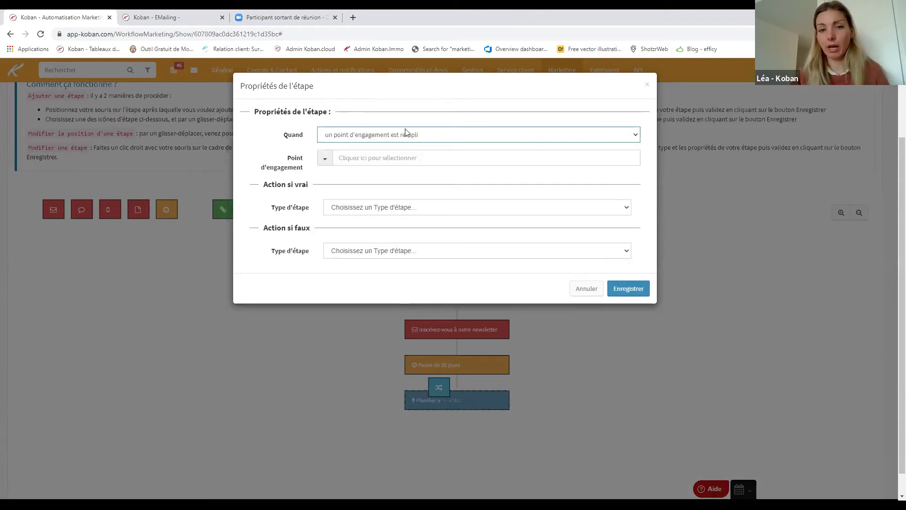
pyautogui.click(410, 157)
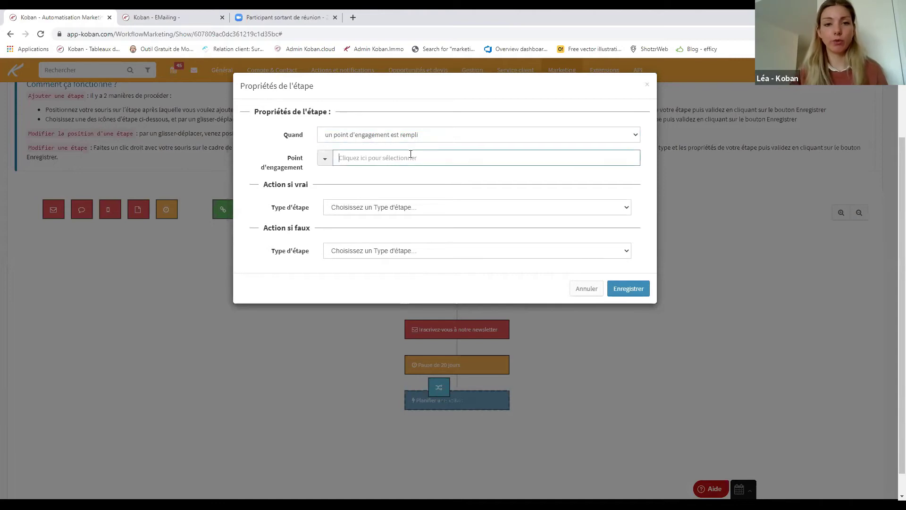
pyautogui.click(408, 177)
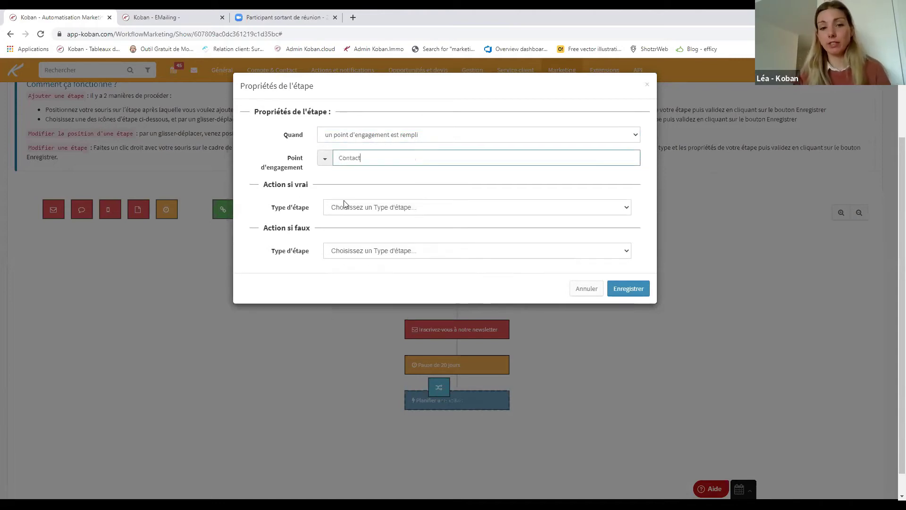
# Try "Email 1 to 1" as the condition's true branch and "Pause" as its false branch, and discard the condition.
pyautogui.click(361, 207)
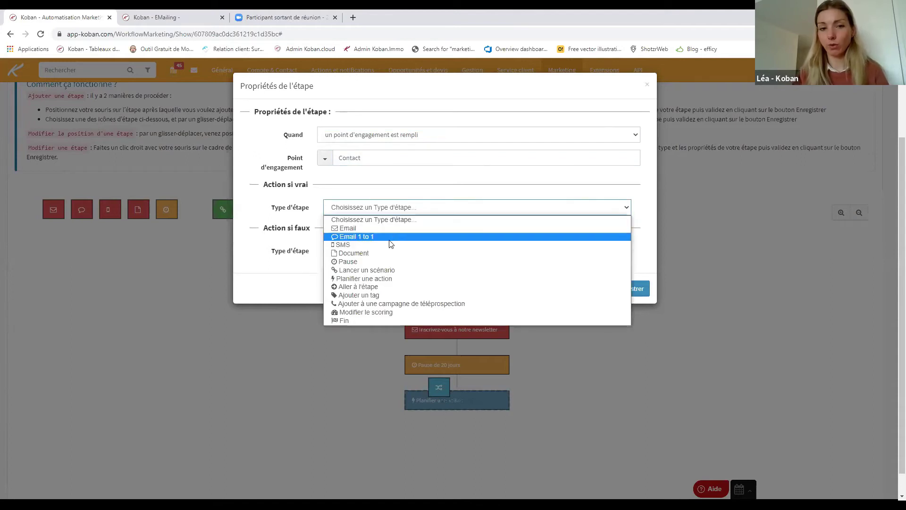
pyautogui.click(389, 238)
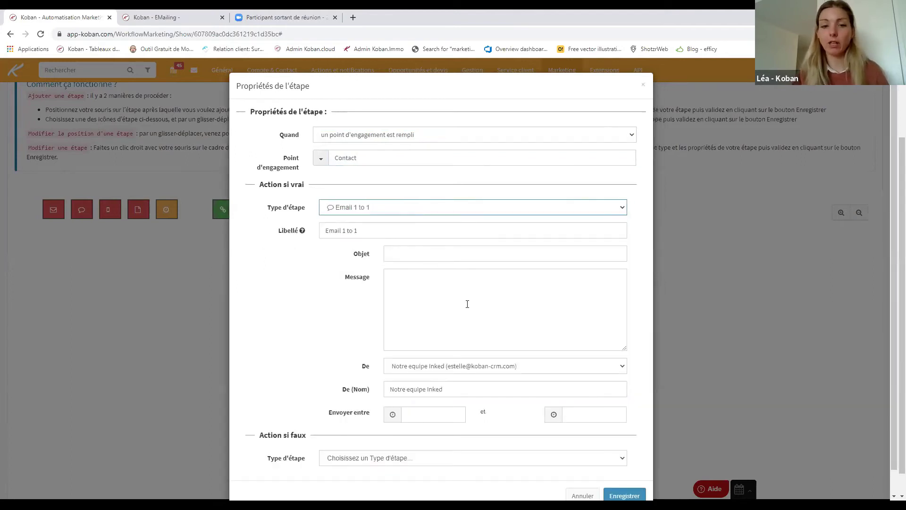
pyautogui.scroll(-1, 324, 280)
pyautogui.click(382, 432)
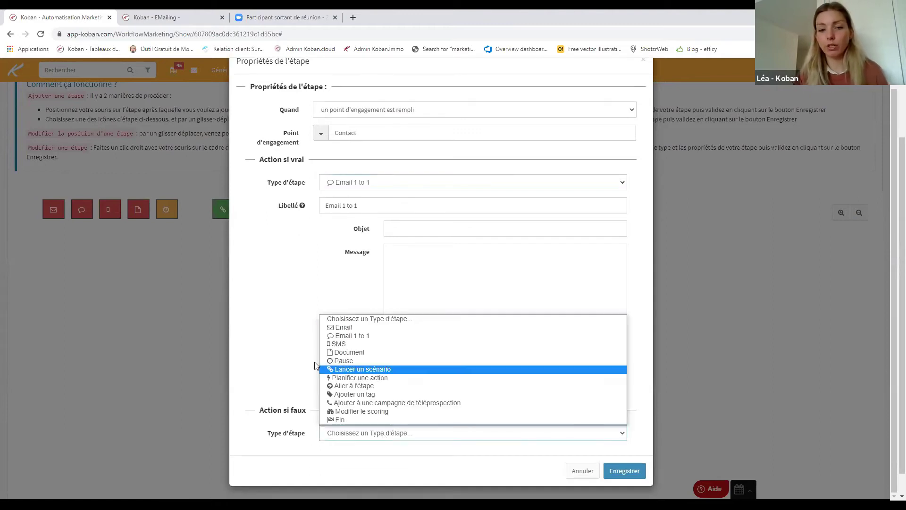
pyautogui.click(380, 360)
pyautogui.scroll(-3, 393, 361)
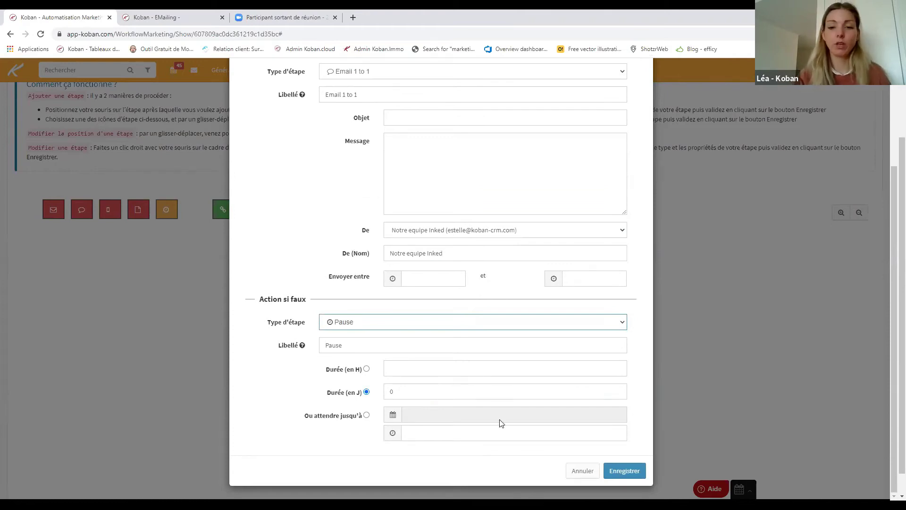
pyautogui.click(581, 471)
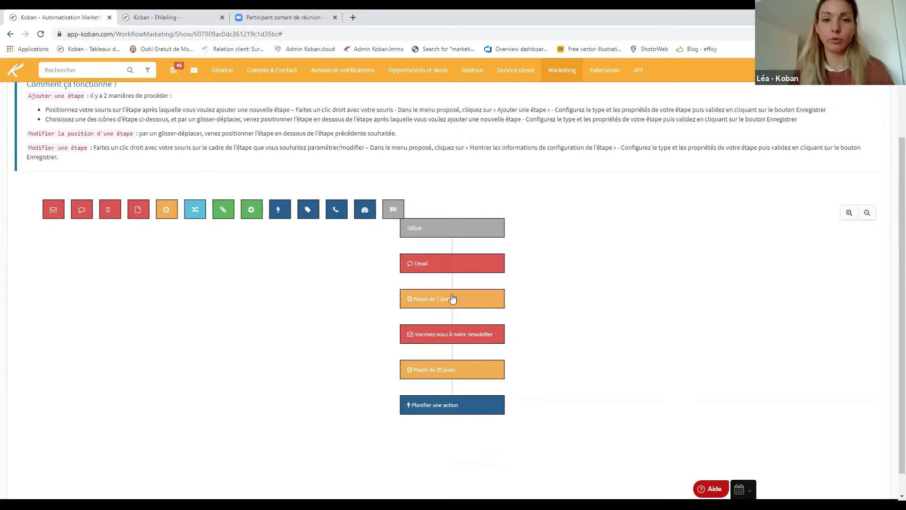
# Close the scenario with a "Fin" step beneath "Planifier une action".
pyautogui.moveTo(394, 212); pyautogui.dragTo(451, 416)
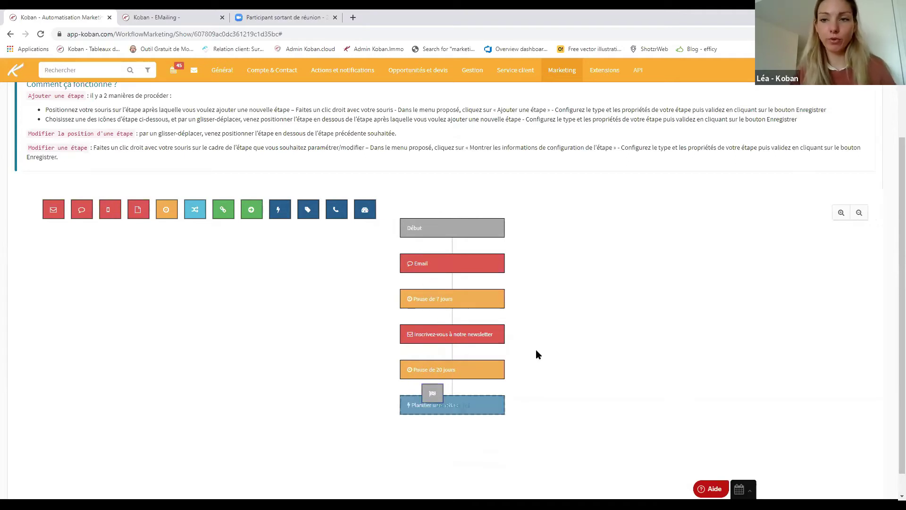
pyautogui.click(630, 173)
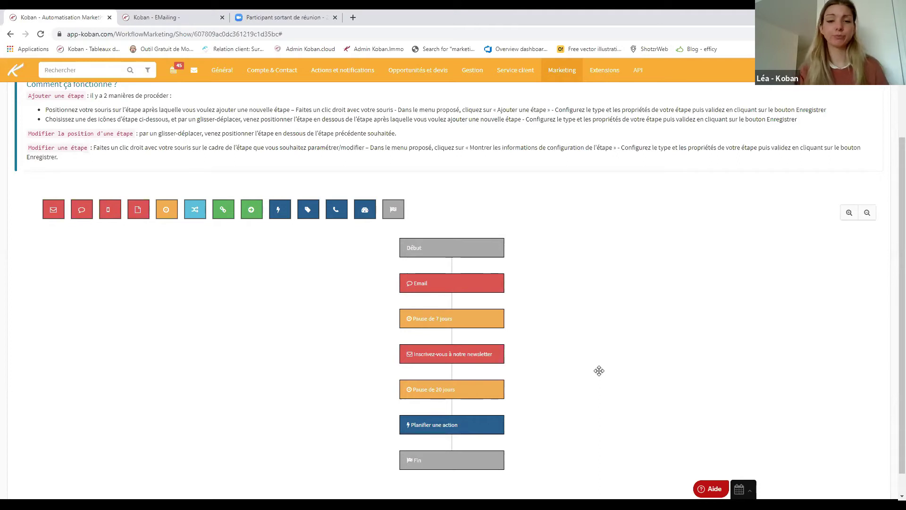
# Start a simulation of the scenario with contact type "Contact" and select the test contact.
pyautogui.scroll(2, 599, 370)
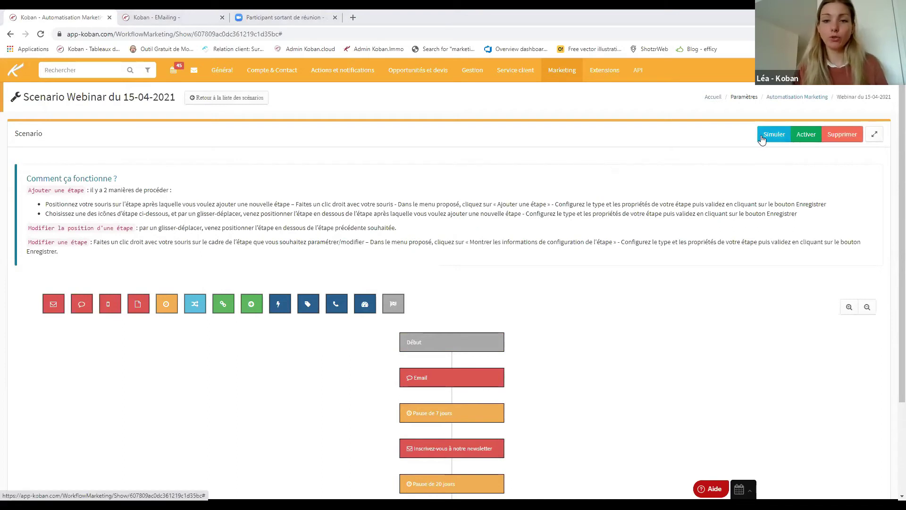
pyautogui.click(777, 144)
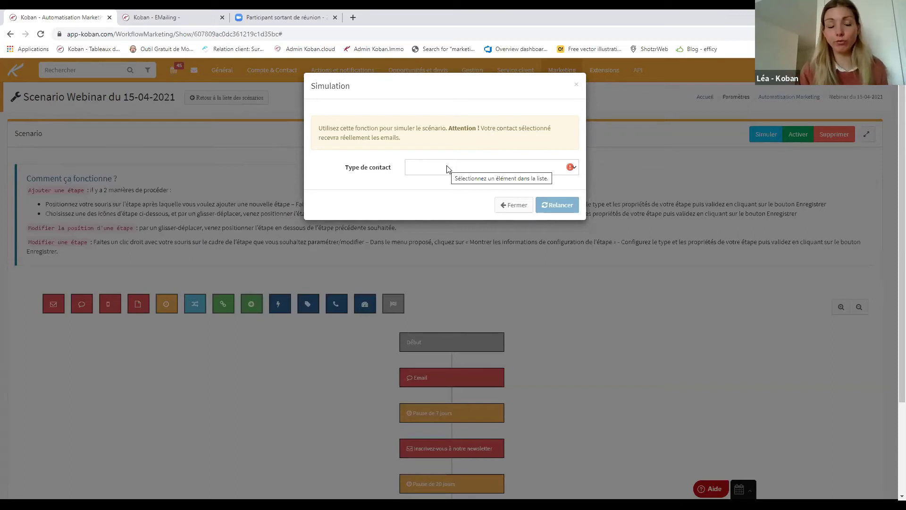
pyautogui.click(447, 169)
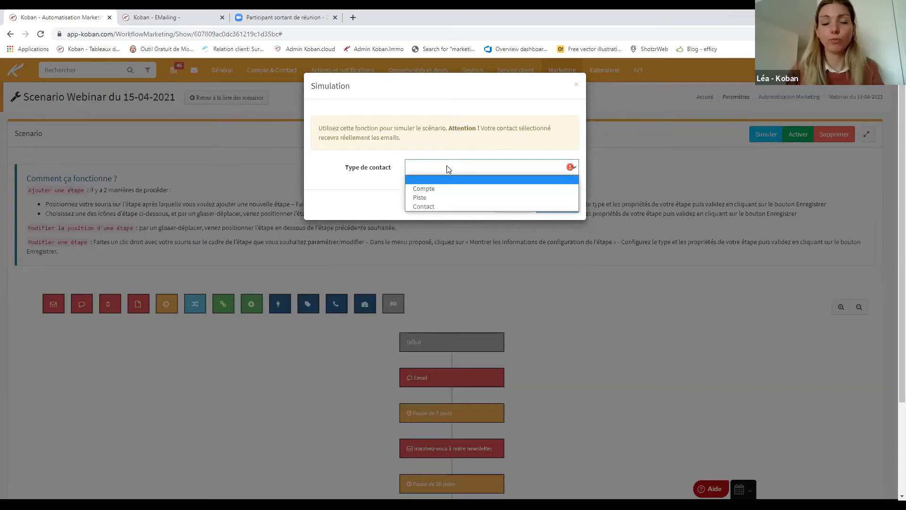
pyautogui.click(471, 206)
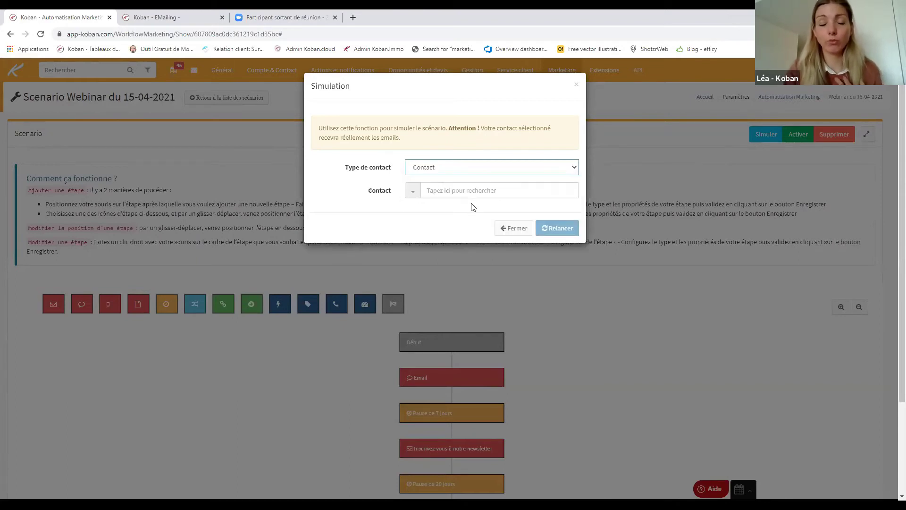
pyautogui.click(461, 187)
pyautogui.write('Lé')
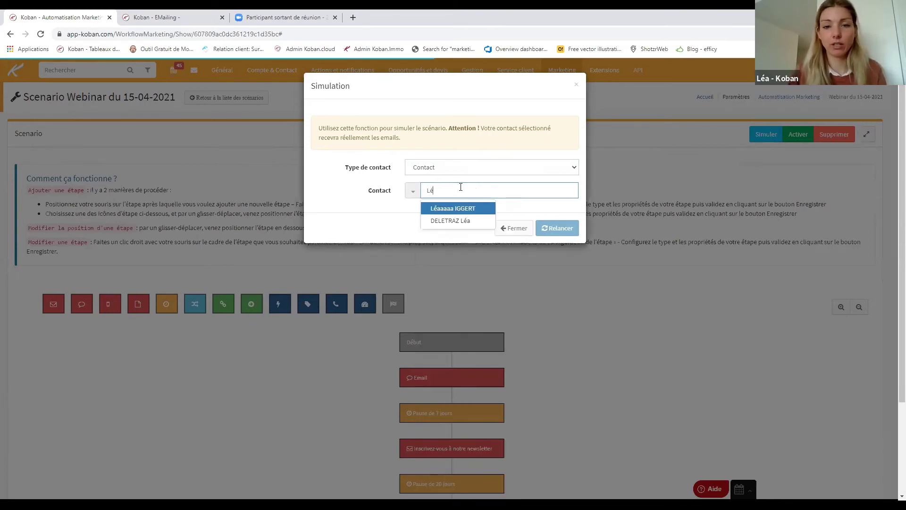
pyautogui.click(468, 209)
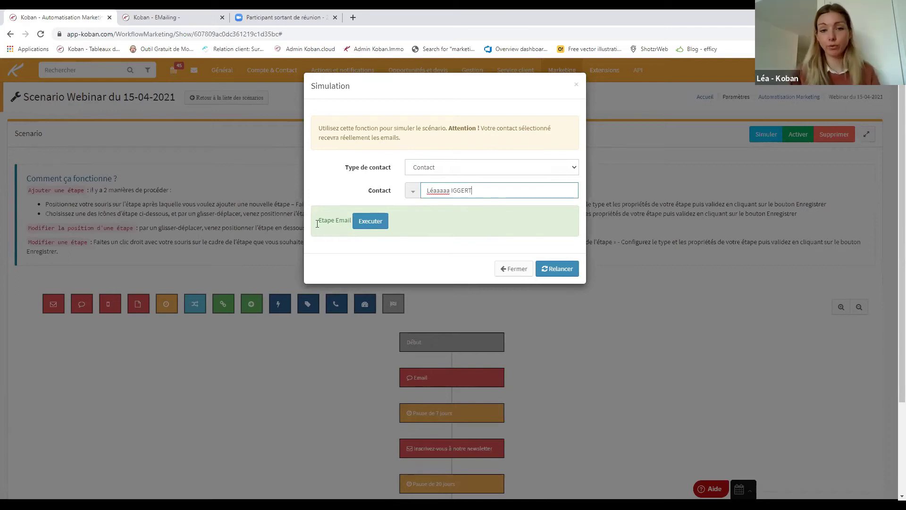
# Execute the "Email", "Pause de 7 jours" and "Inscrivez-vous à notre newsletter" steps in the simulation, and close it.
pyautogui.click(365, 220)
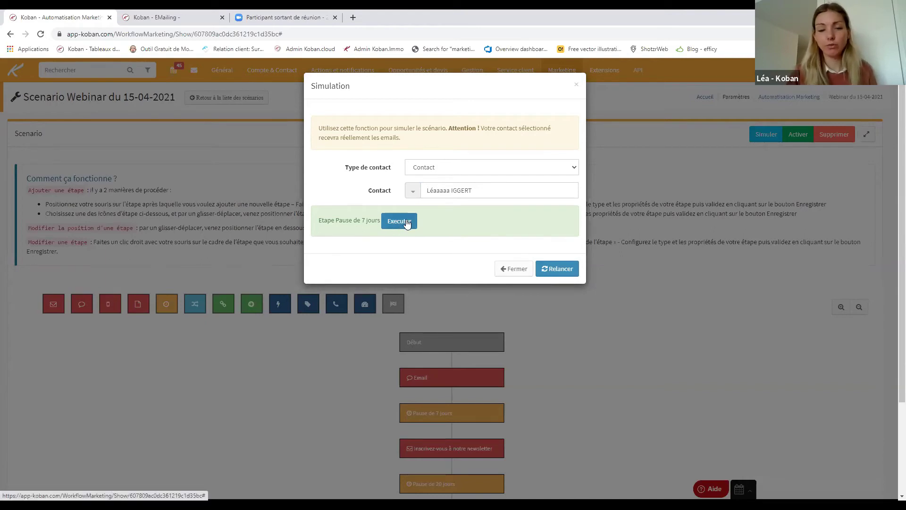
pyautogui.click(406, 222)
pyautogui.click(446, 222)
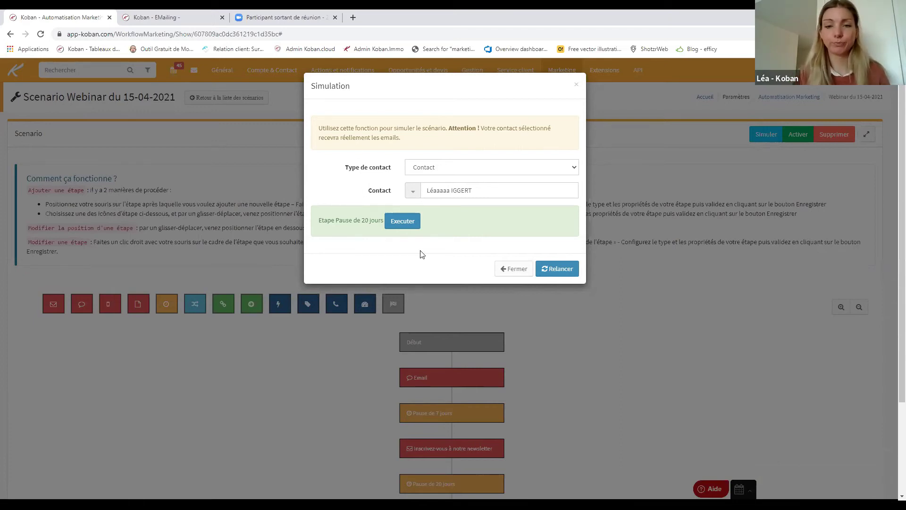
pyautogui.click(577, 86)
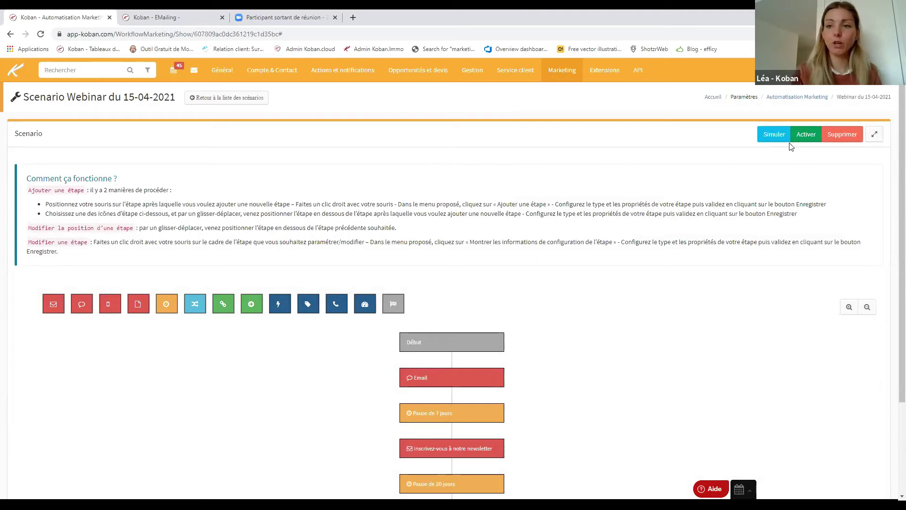
# Activate the scenario and check the list of marketing scenarios from the home dashboard.
pyautogui.click(801, 138)
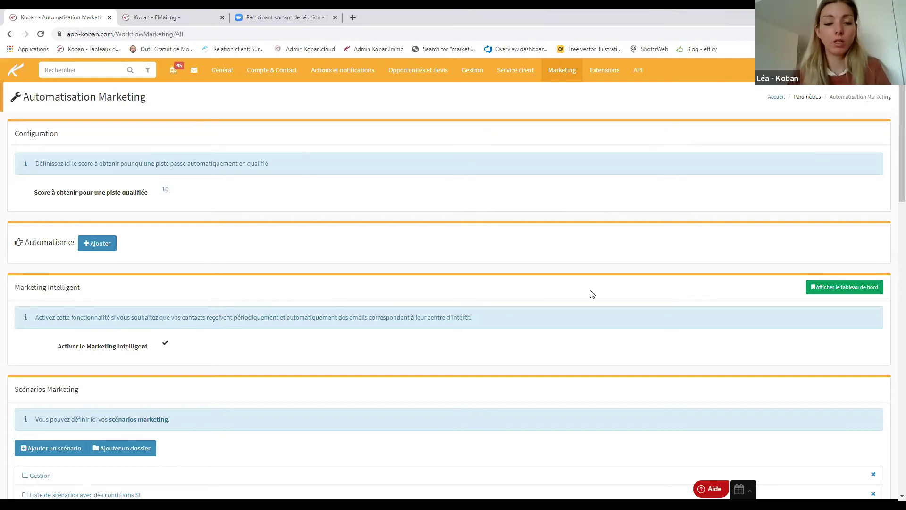
pyautogui.click(15, 74)
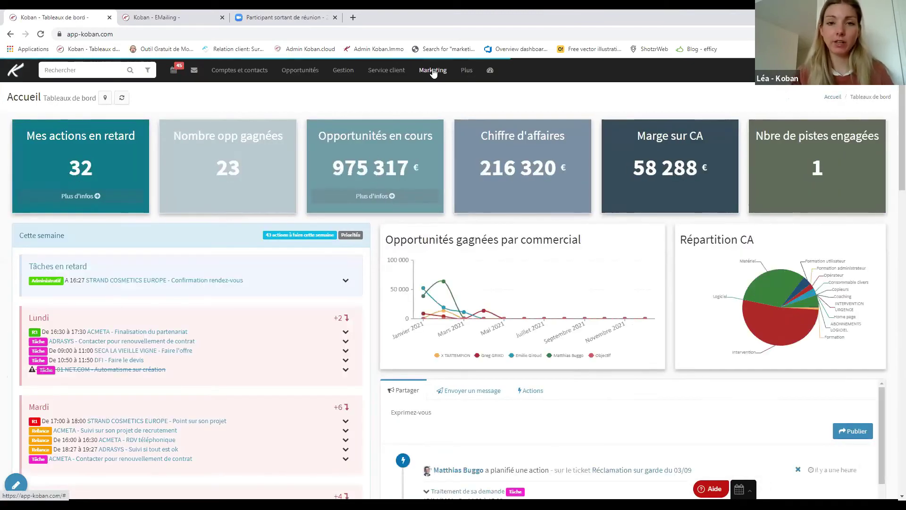
pyautogui.click(432, 71)
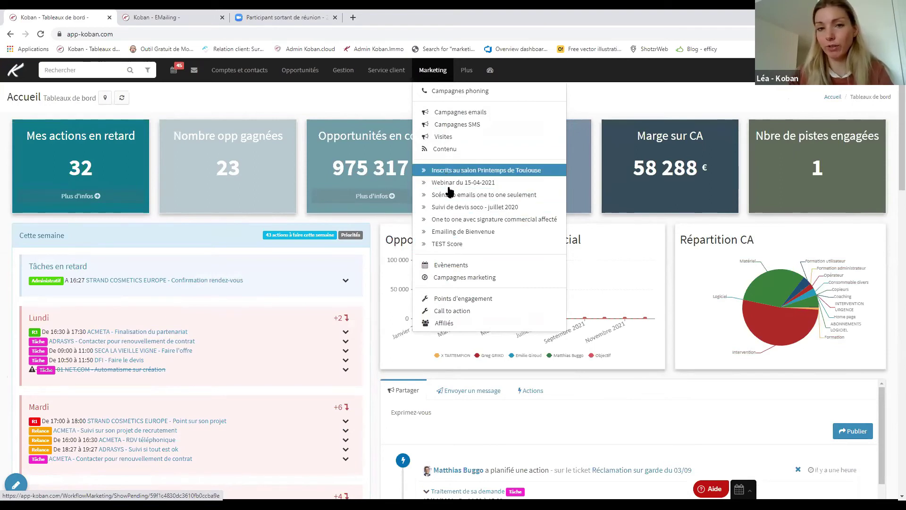
pyautogui.click(373, 102)
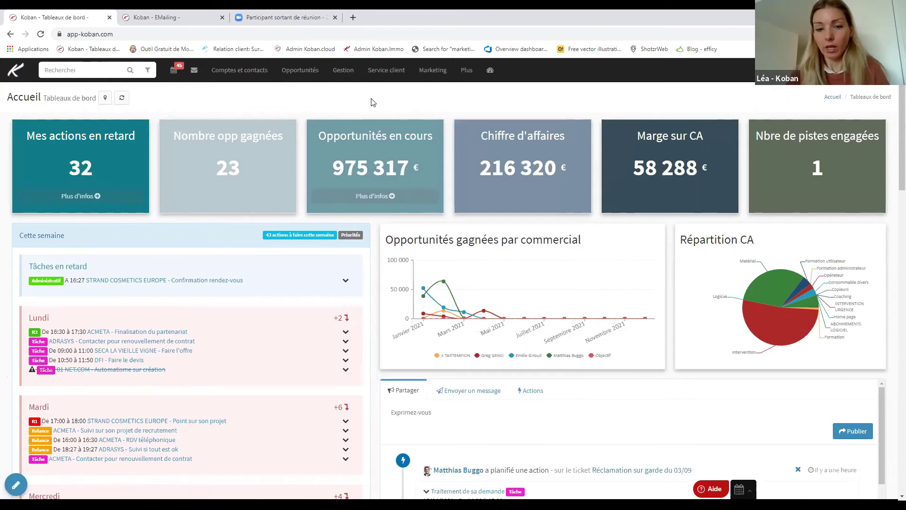
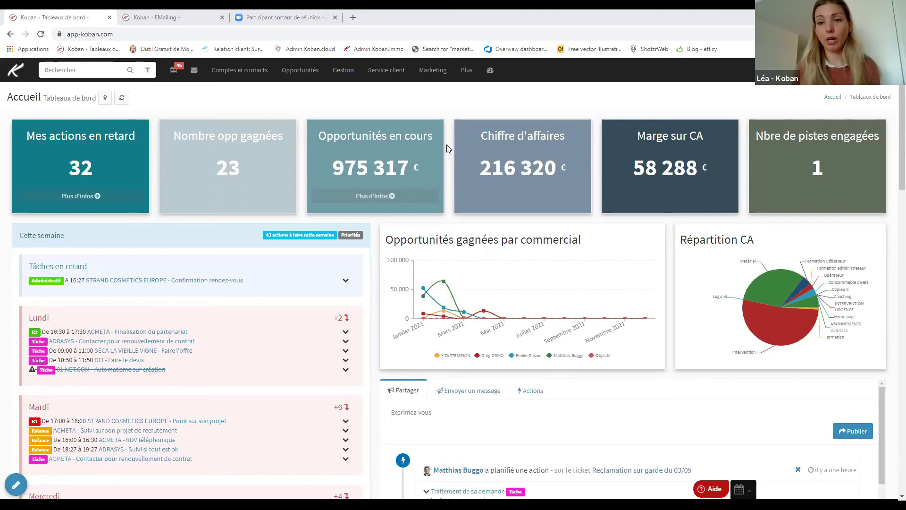
# Open the "Inscription Weeding" engagement point and display its automations.
pyautogui.click(433, 71)
pyautogui.click(467, 299)
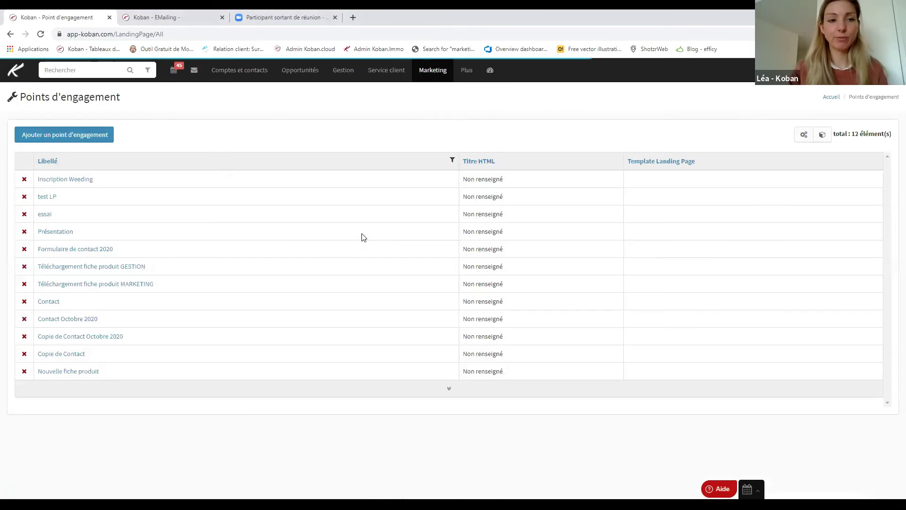
pyautogui.click(57, 180)
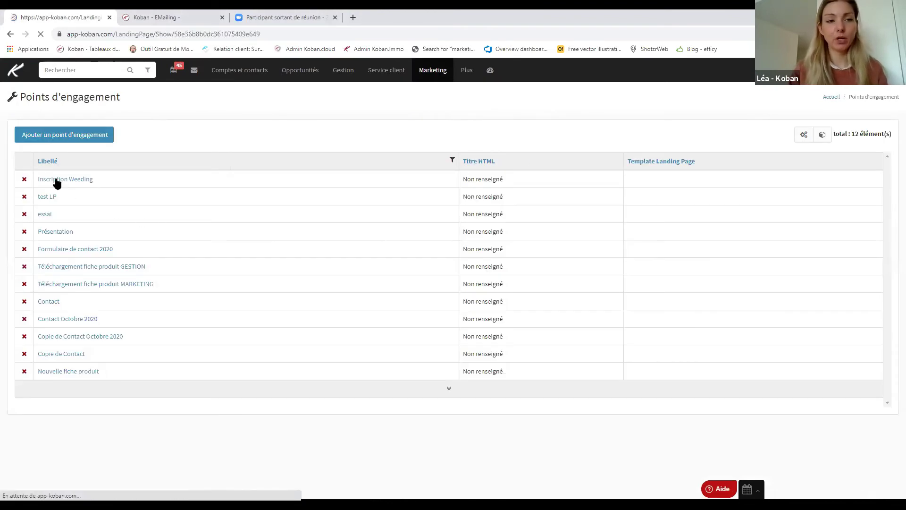
pyautogui.scroll(-7, 486, 301)
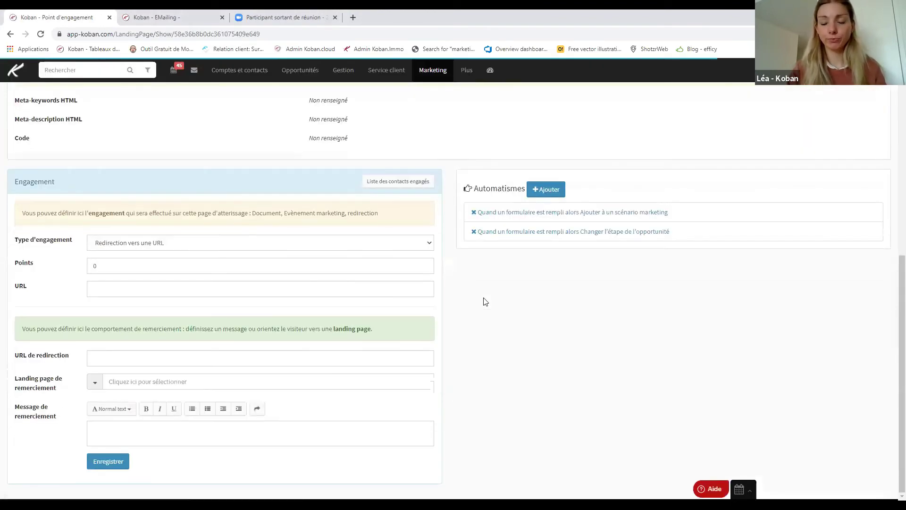
# Try a new automation rule with the trigger "le formulaire est rempli" and the action "Ajouter à un scénario marketing".
pyautogui.click(548, 193)
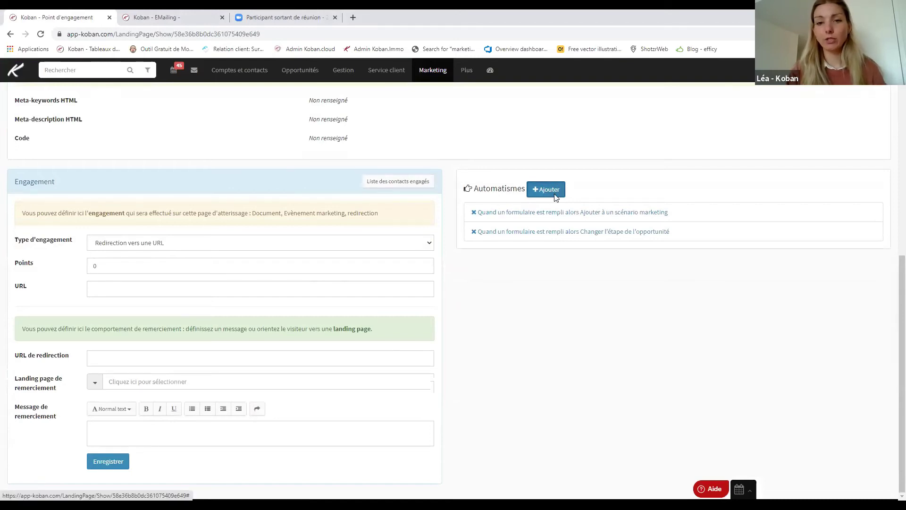
pyautogui.click(337, 119)
pyautogui.click(342, 135)
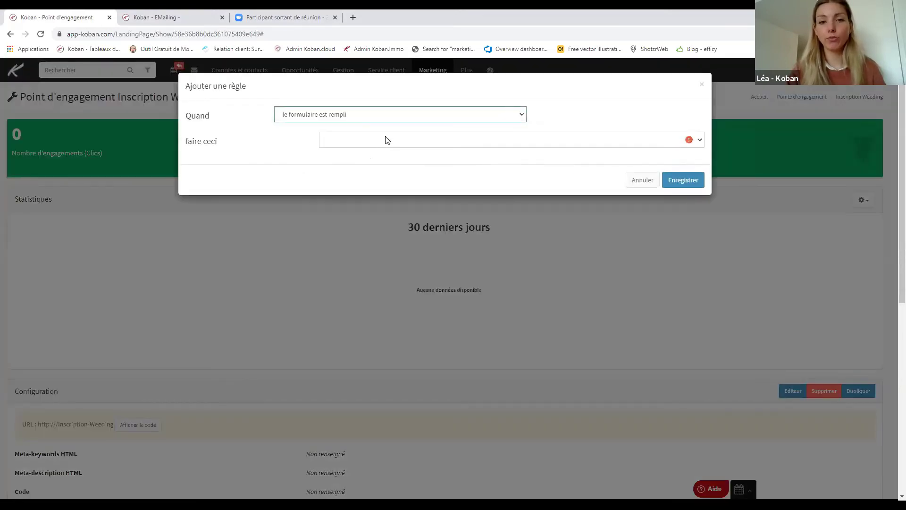
pyautogui.click(385, 140)
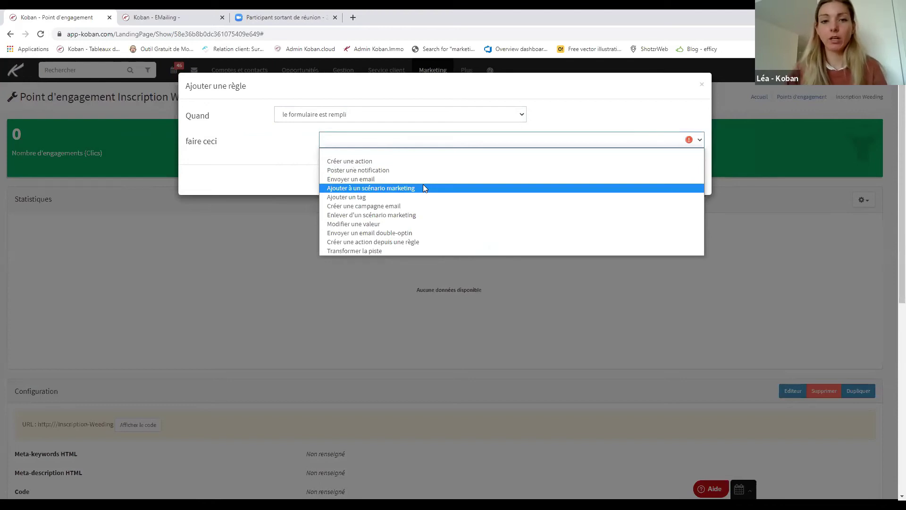
pyautogui.click(423, 187)
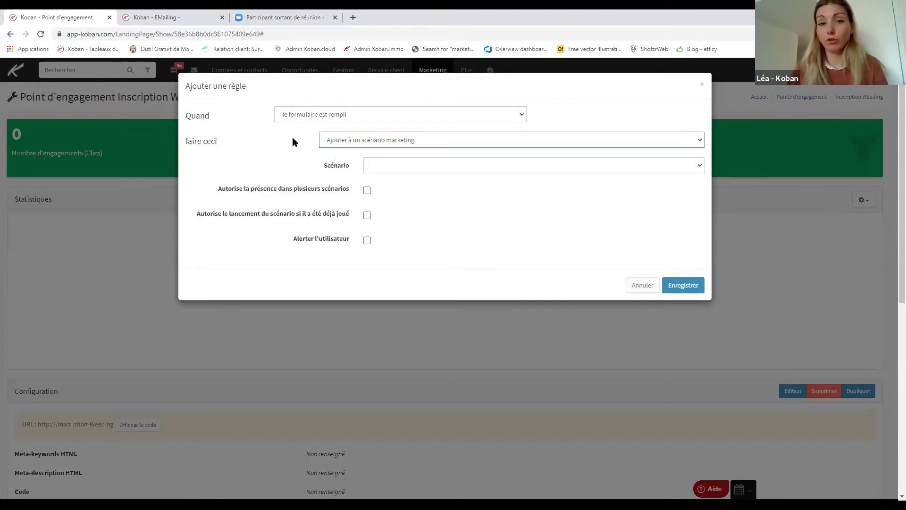
# Review the selectable scenarios, try allowing presence in several scenarios, and cancel the rule.
pyautogui.click(403, 165)
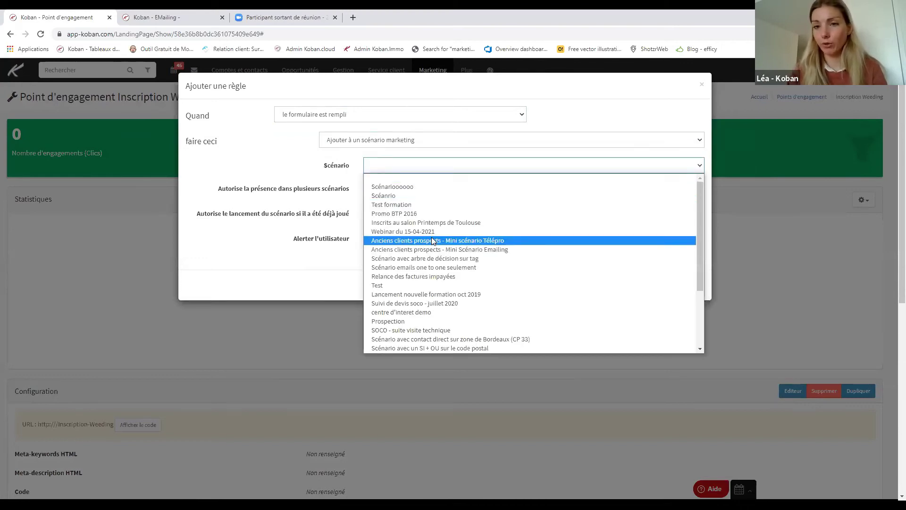
pyautogui.click(240, 175)
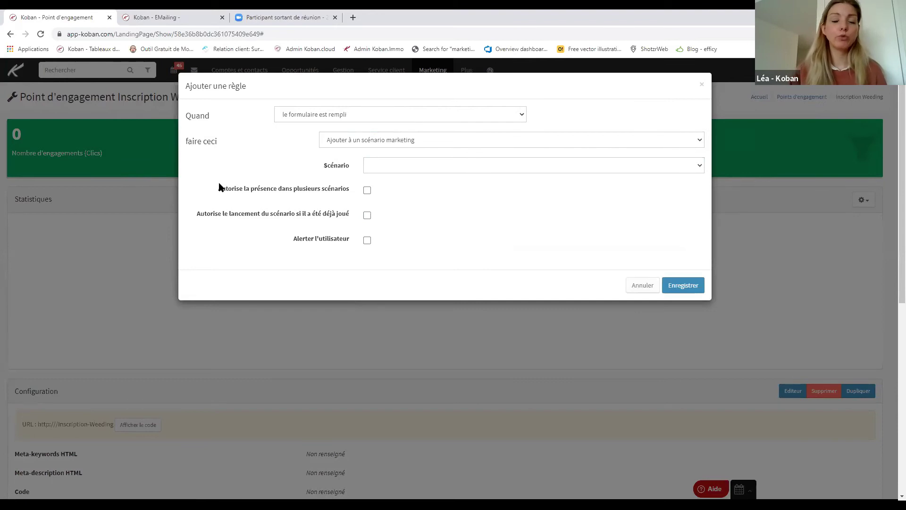
pyautogui.moveTo(218, 188); pyautogui.dragTo(366, 217)
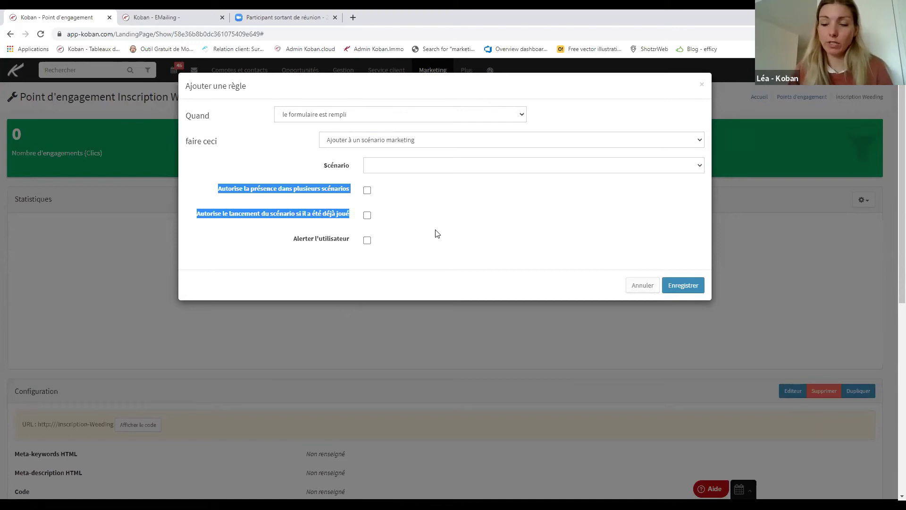
pyautogui.click(367, 191)
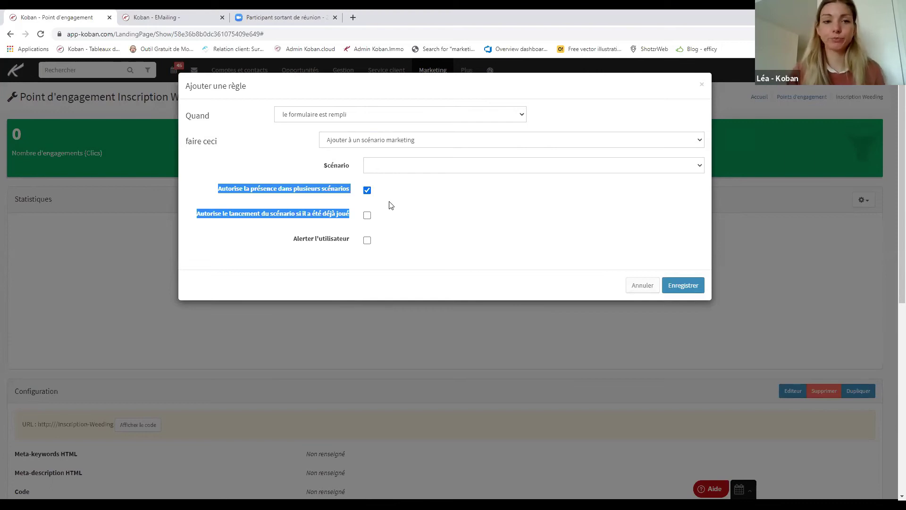
pyautogui.click(273, 220)
pyautogui.moveTo(203, 220); pyautogui.dragTo(352, 219)
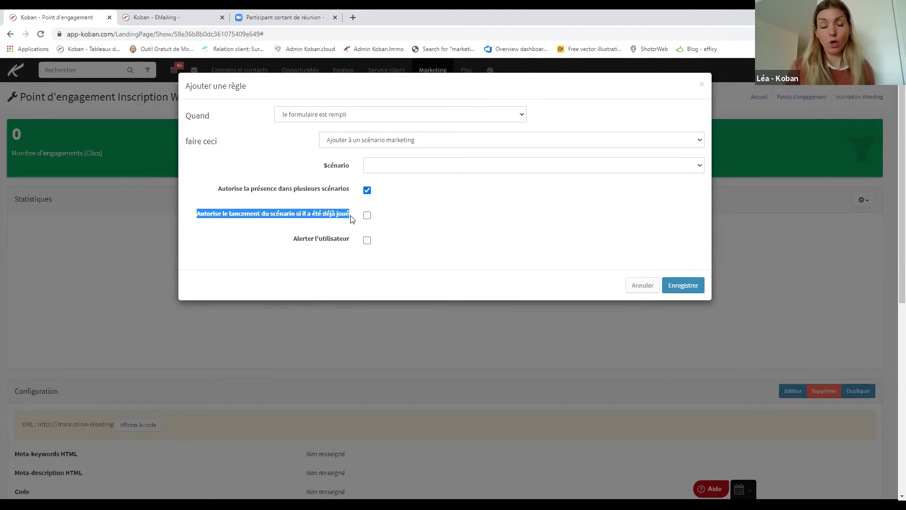
pyautogui.click(329, 193)
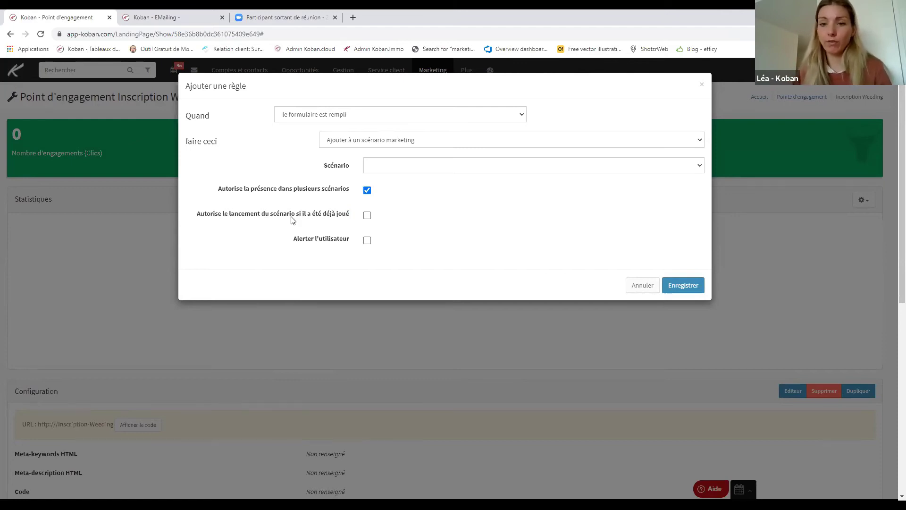
pyautogui.click(634, 288)
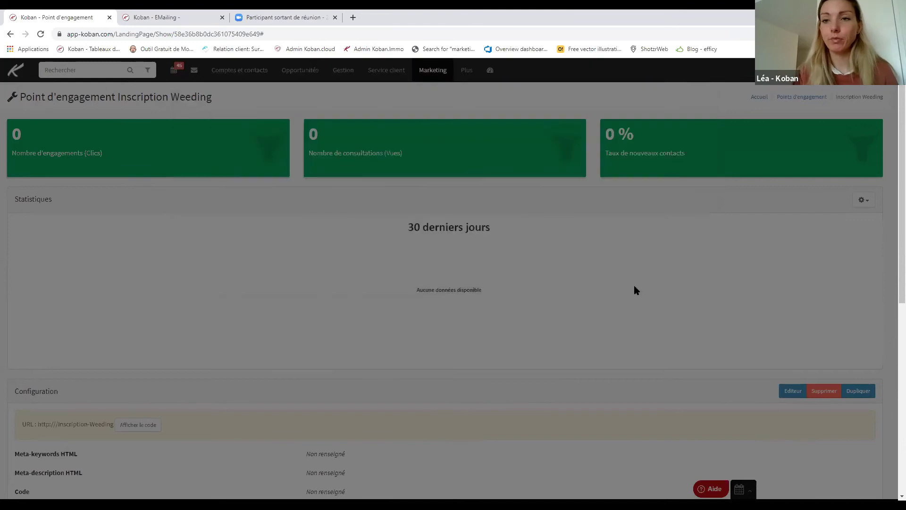
pyautogui.click(816, 70)
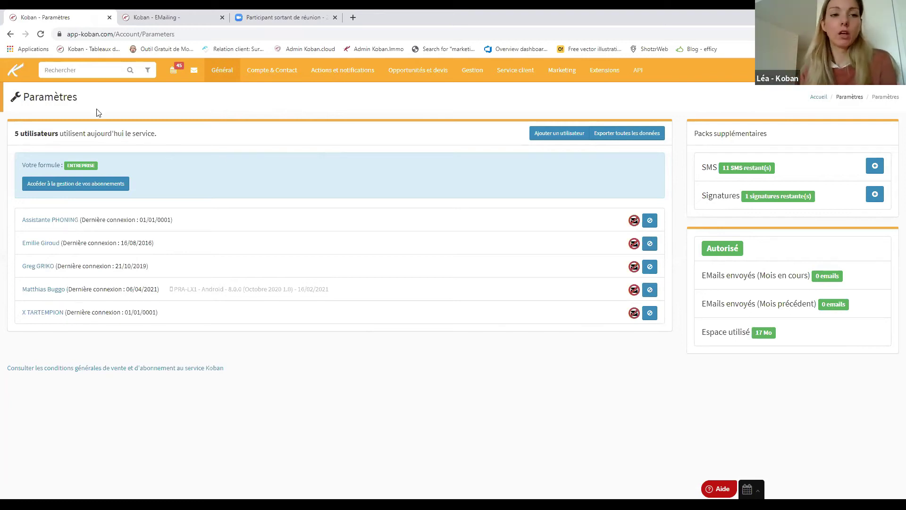
pyautogui.click(25, 76)
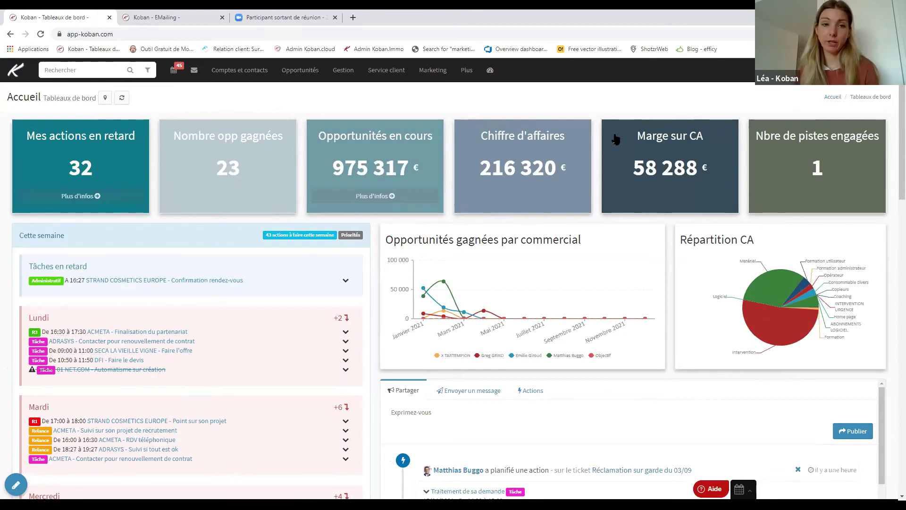
# Open the list of all contacts and display the results of the saved query "Contact à retravailler".
pyautogui.click(242, 70)
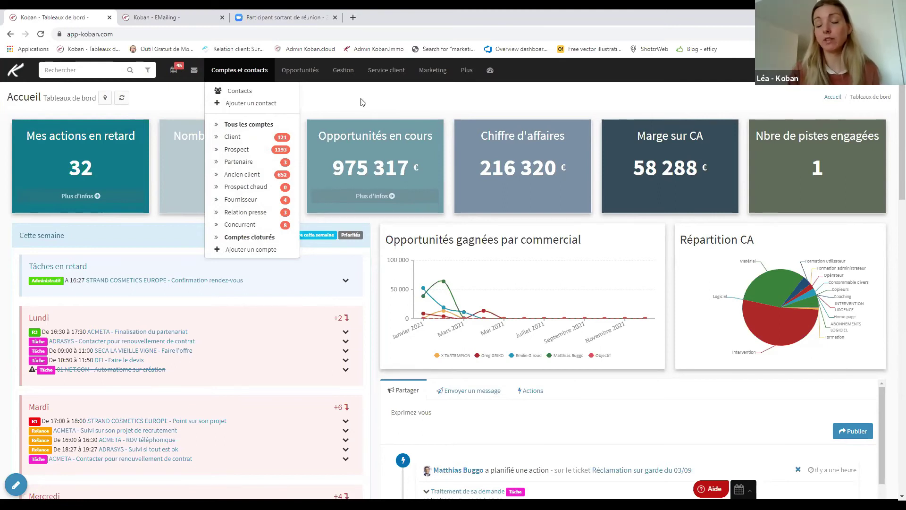
pyautogui.click(257, 99)
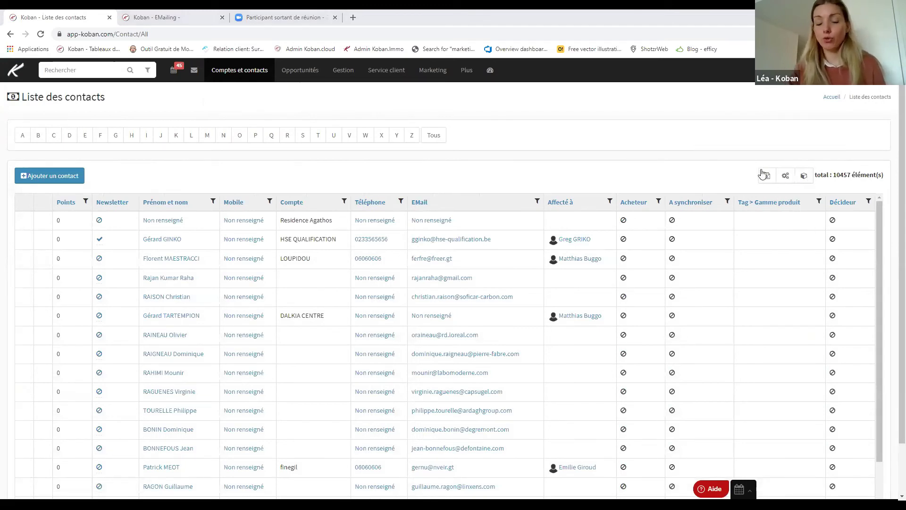
pyautogui.click(802, 178)
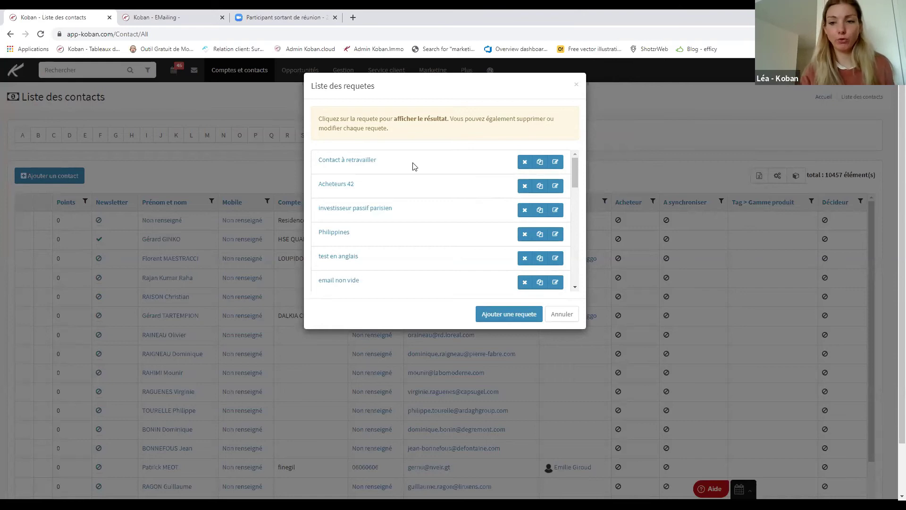
pyautogui.click(353, 160)
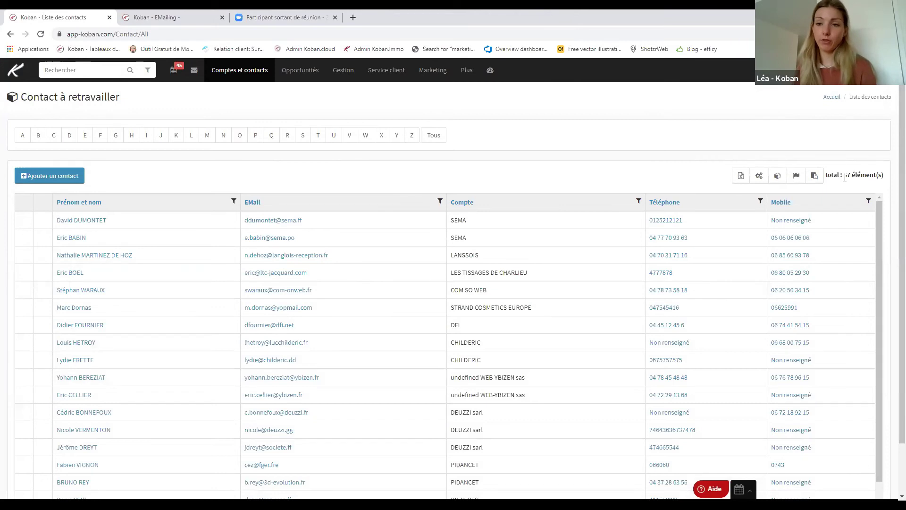
# Review the selectable scenarios for the bulk operation "Ajouter à un scénario Marketing" on the query results, and close it without launching.
pyautogui.click(797, 177)
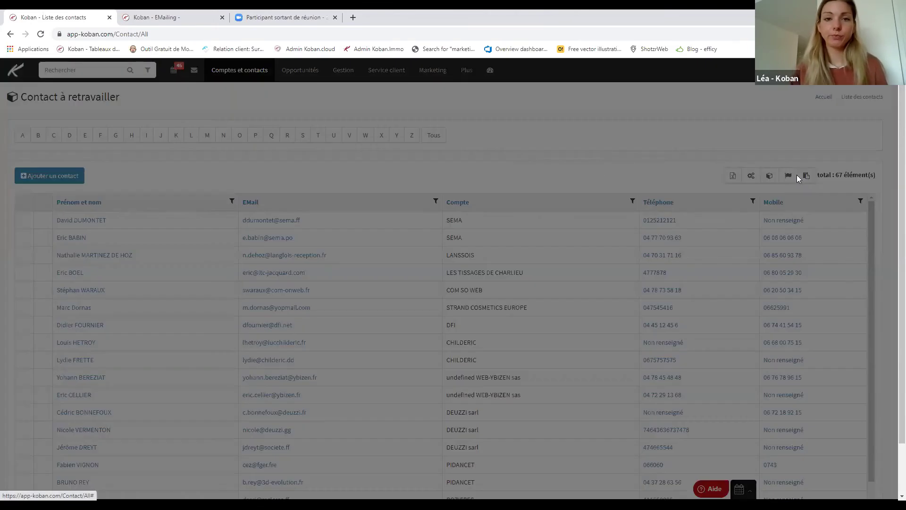
pyautogui.click(488, 119)
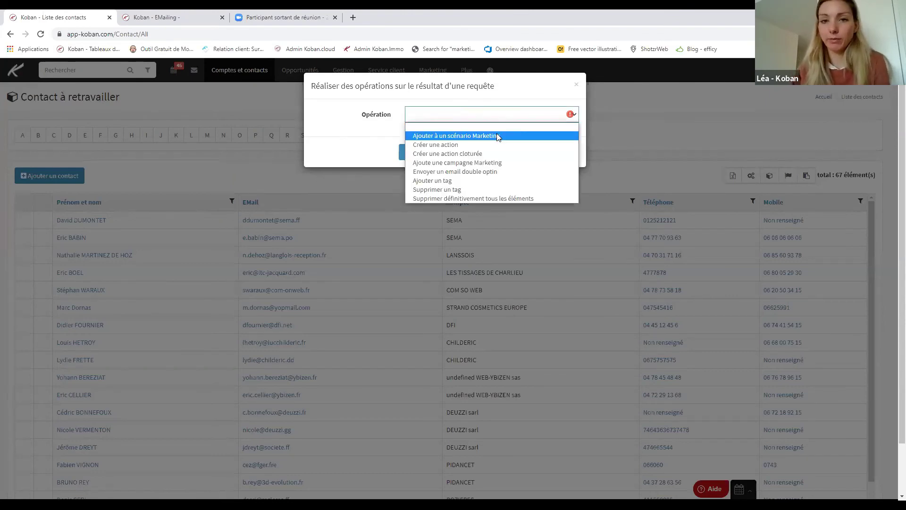
pyautogui.click(496, 135)
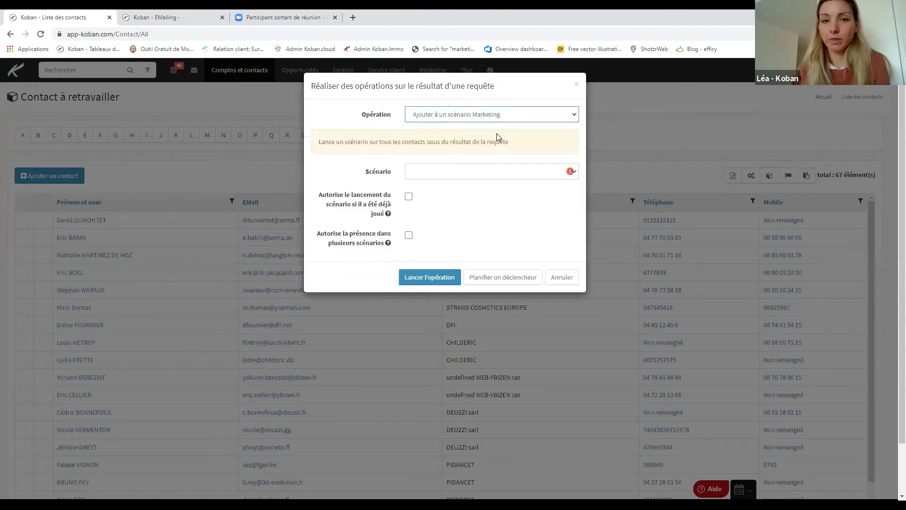
pyautogui.click(501, 173)
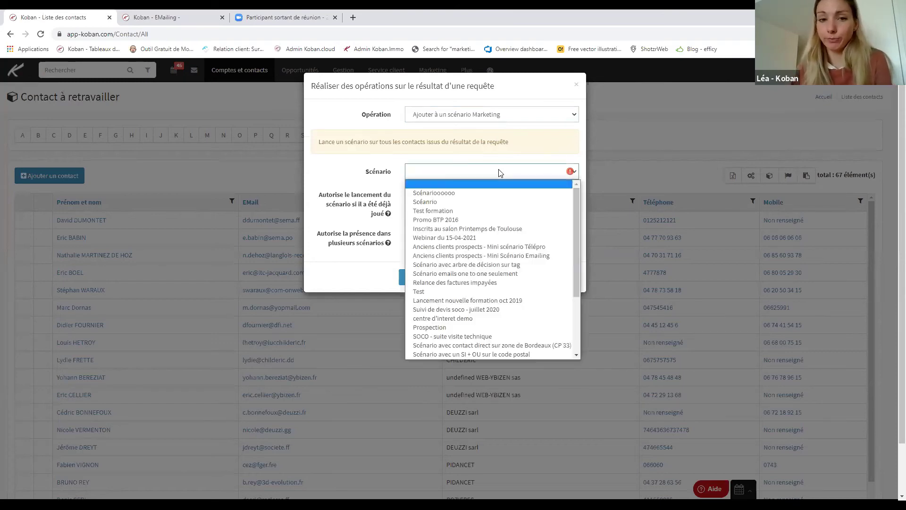
pyautogui.click(345, 172)
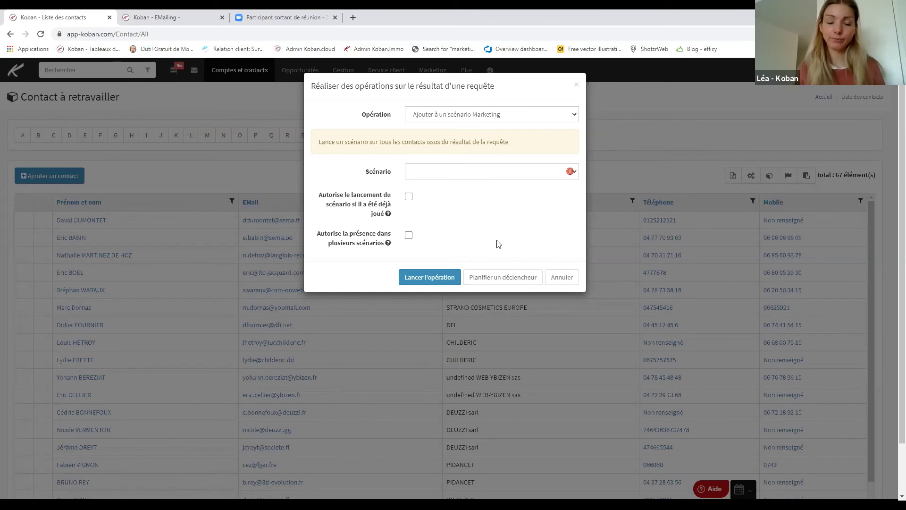
pyautogui.click(576, 85)
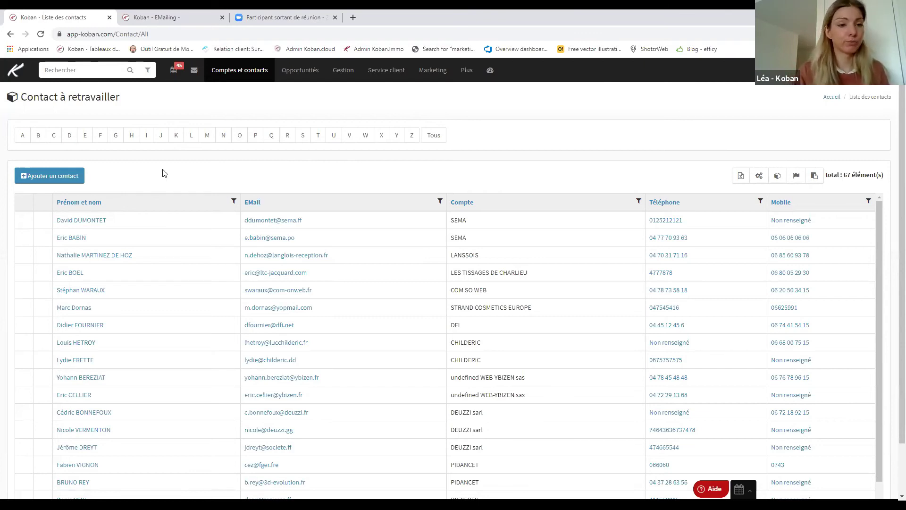
# Open the first contact of the query, review the marketing scenarios it can be added to, and cancel the addition.
pyautogui.click(69, 226)
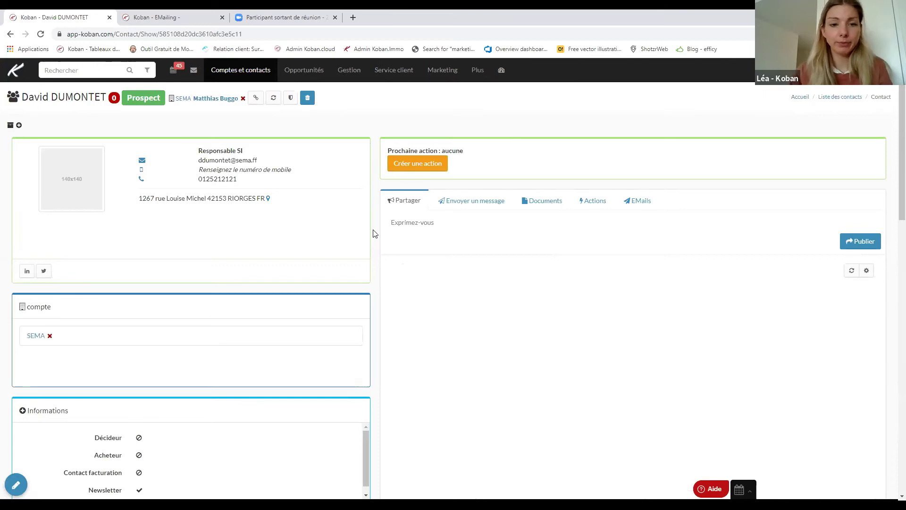
pyautogui.scroll(-5, 376, 244)
pyautogui.scroll(-2, 377, 246)
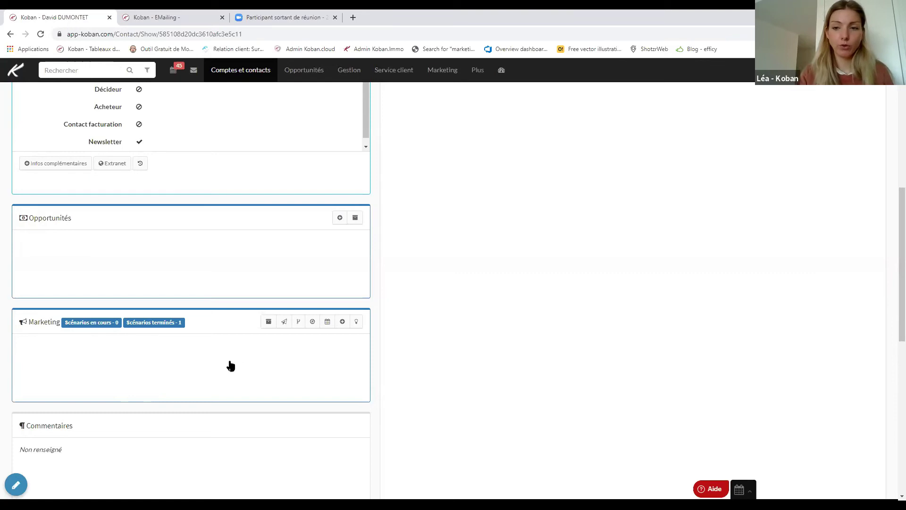
pyautogui.click(341, 323)
pyautogui.click(466, 114)
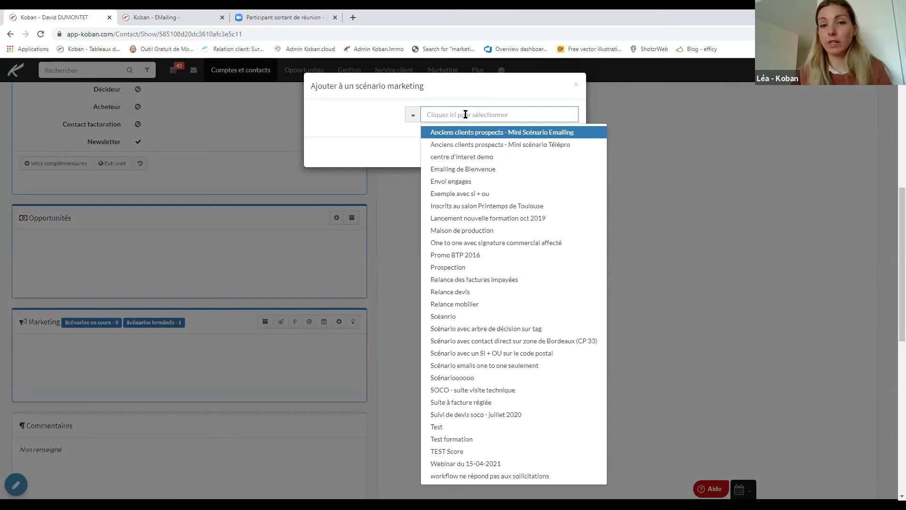
pyautogui.click(367, 129)
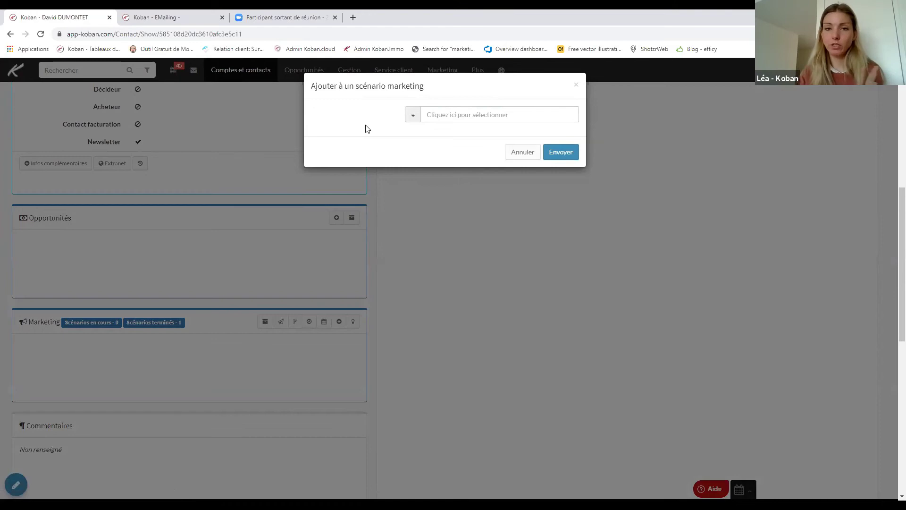
pyautogui.click(516, 154)
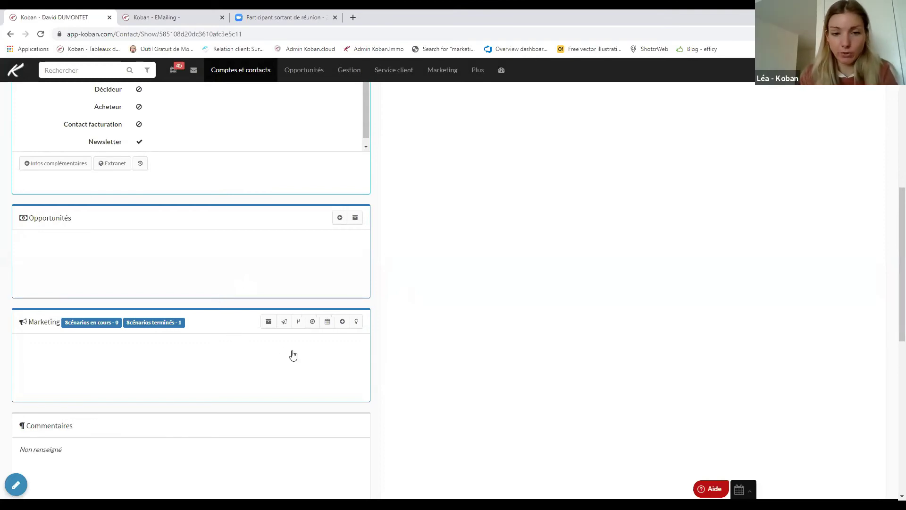
# Check the contact's marketing automation history and return to the home dashboard.
pyautogui.click(299, 324)
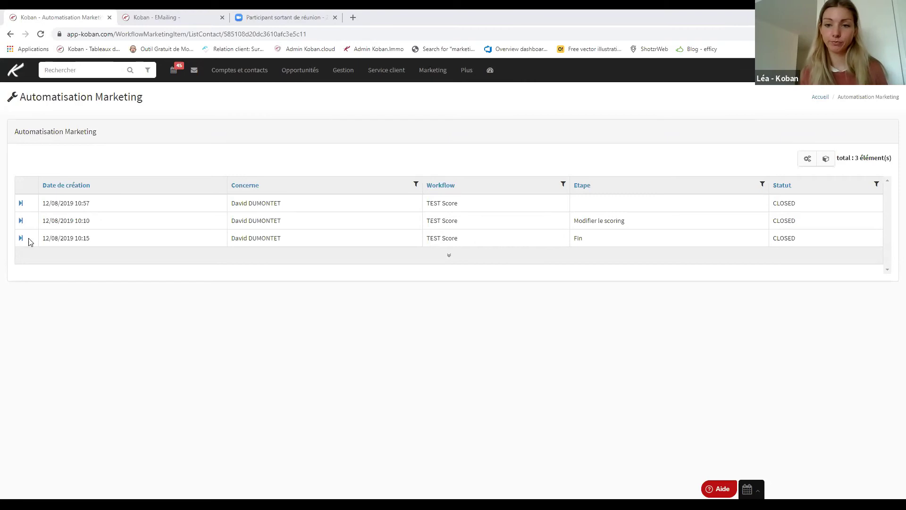
pyautogui.click(17, 66)
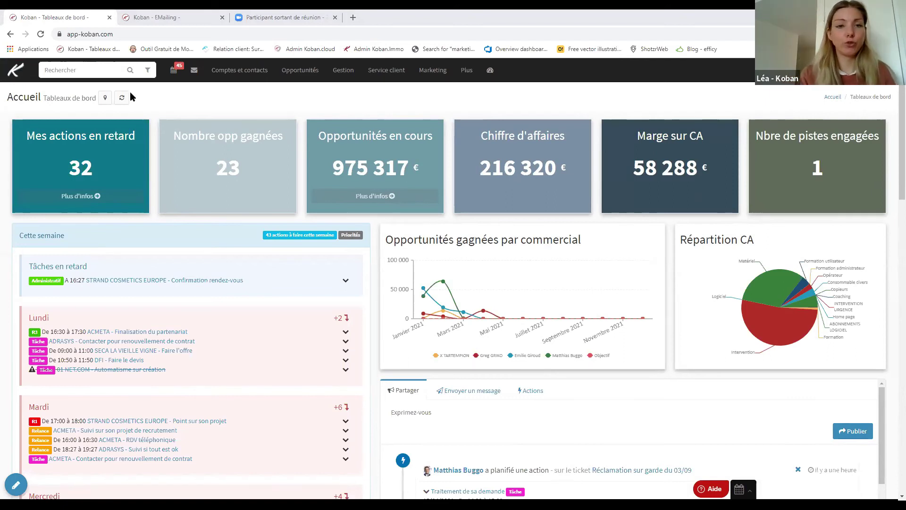
# Reopen the saved query "Contact à retravailler" from the full contact list, and go back to the home dashboard.
pyautogui.click(244, 72)
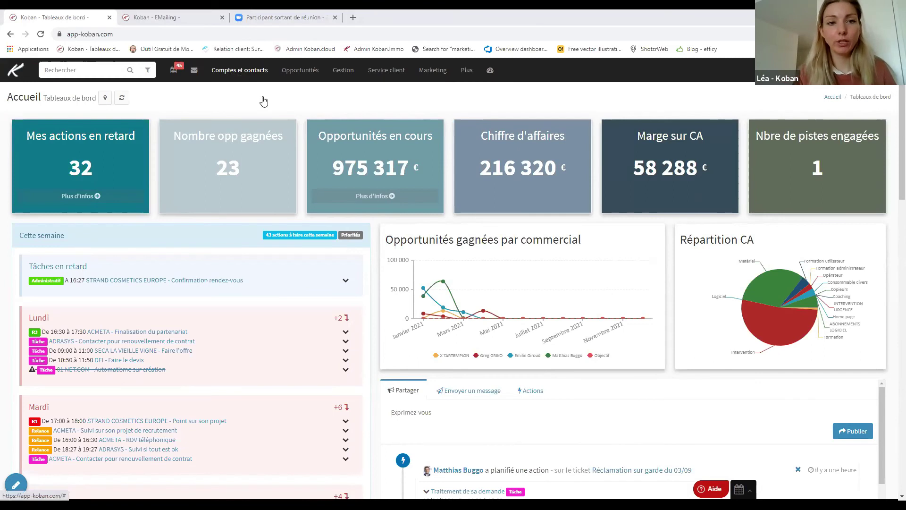
pyautogui.click(261, 95)
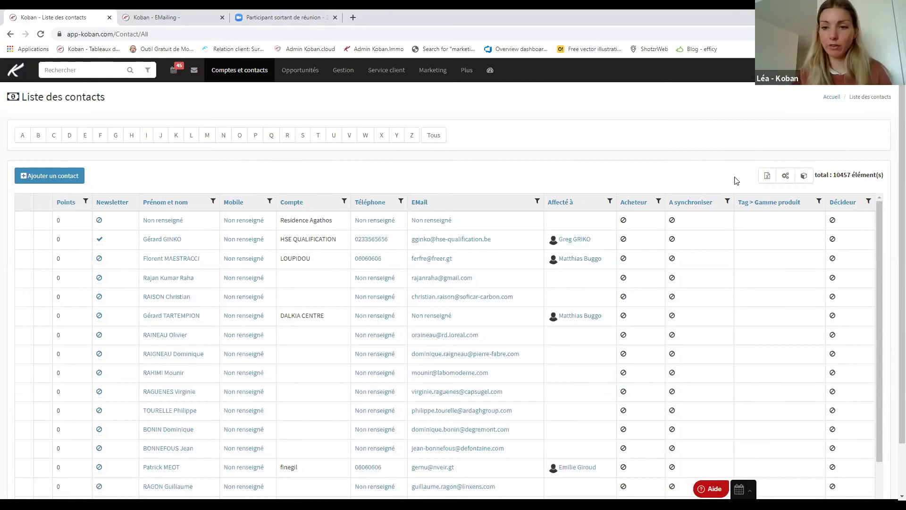
pyautogui.click(804, 176)
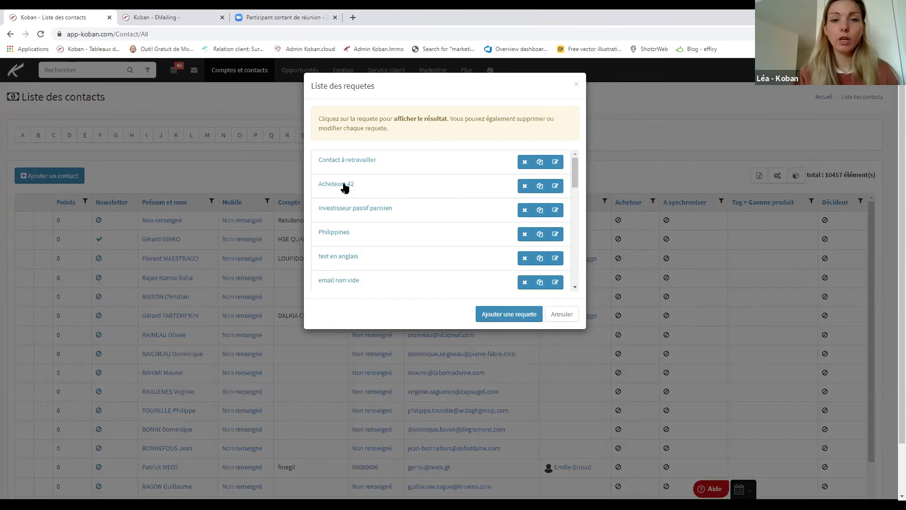
pyautogui.click(345, 163)
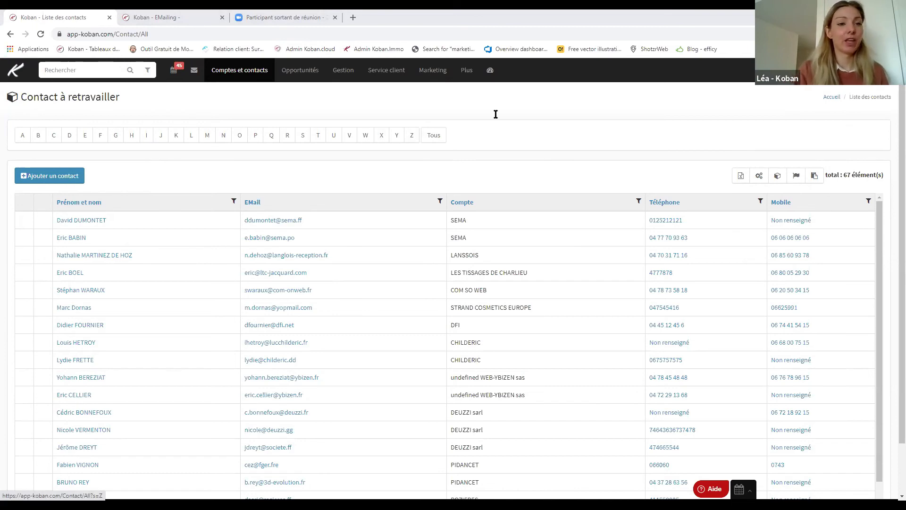
pyautogui.click(15, 70)
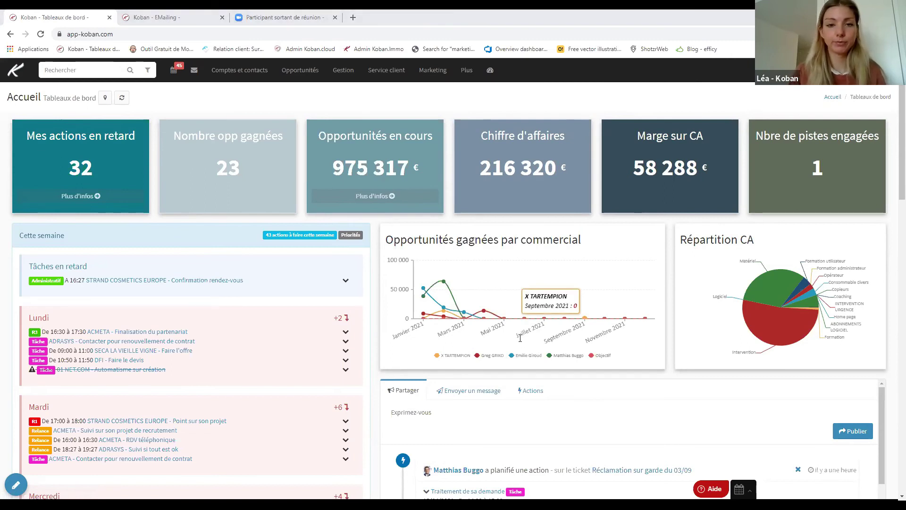
# Switch to the PowerPoint presentation "LI - Les scénarios" and display slide 6, "Bonnes pratiques et erreurs".
pyautogui.hotkey('alt', 'Tab')
pyautogui.scroll(-1, 95, 284)
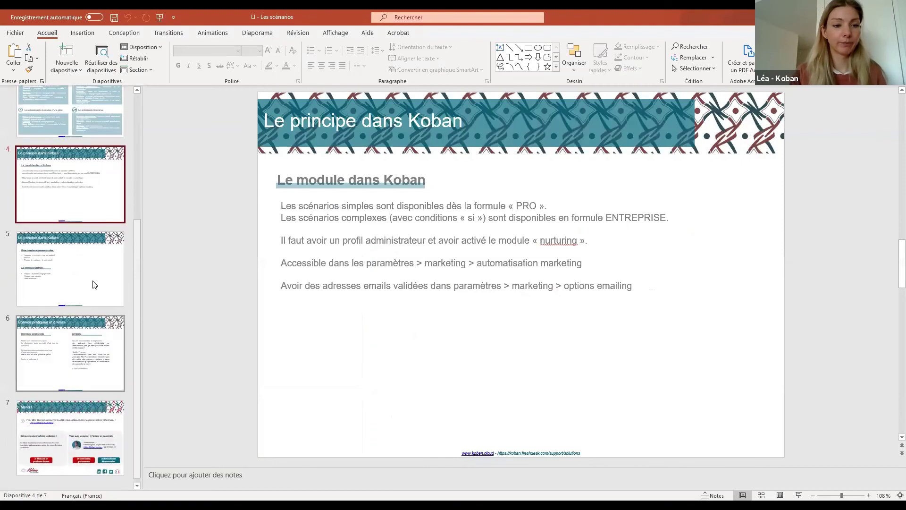
pyautogui.click(83, 347)
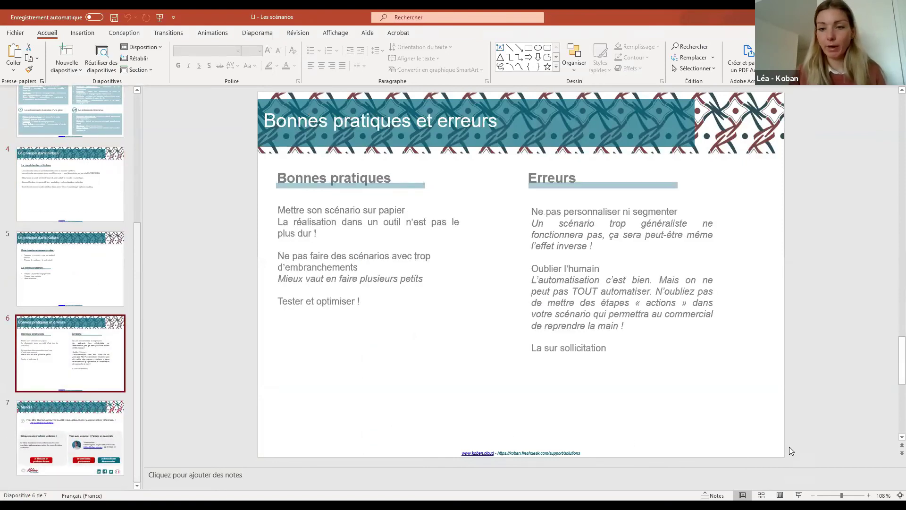